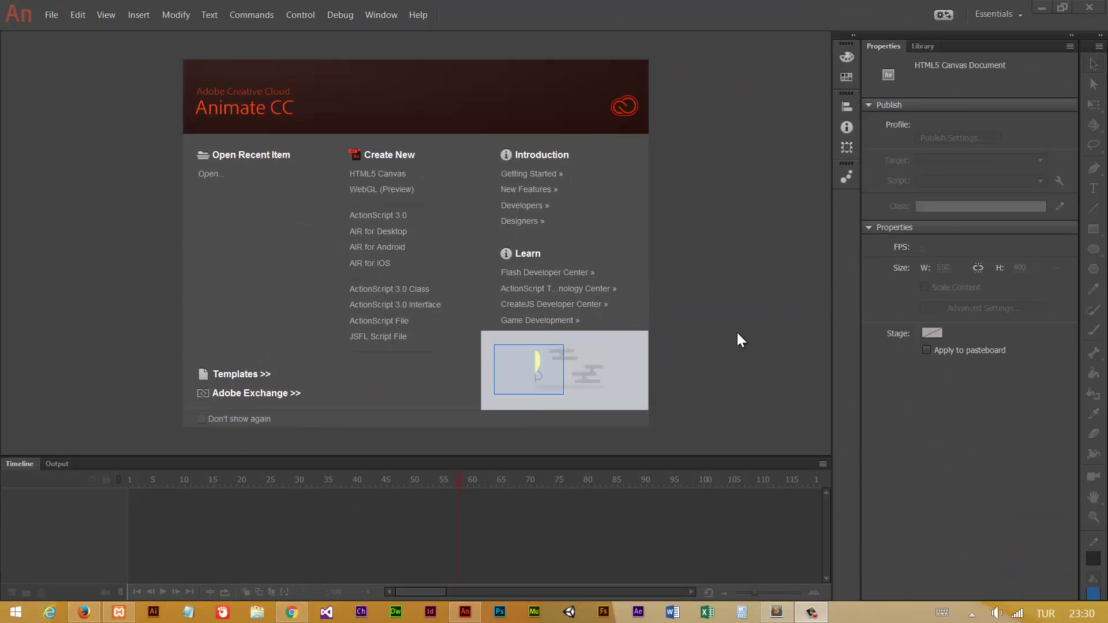
# - Create an HTML5 Canvas document and draw a blue square about 67 px wide in the stage's upper left area
pyautogui.click(381, 174)
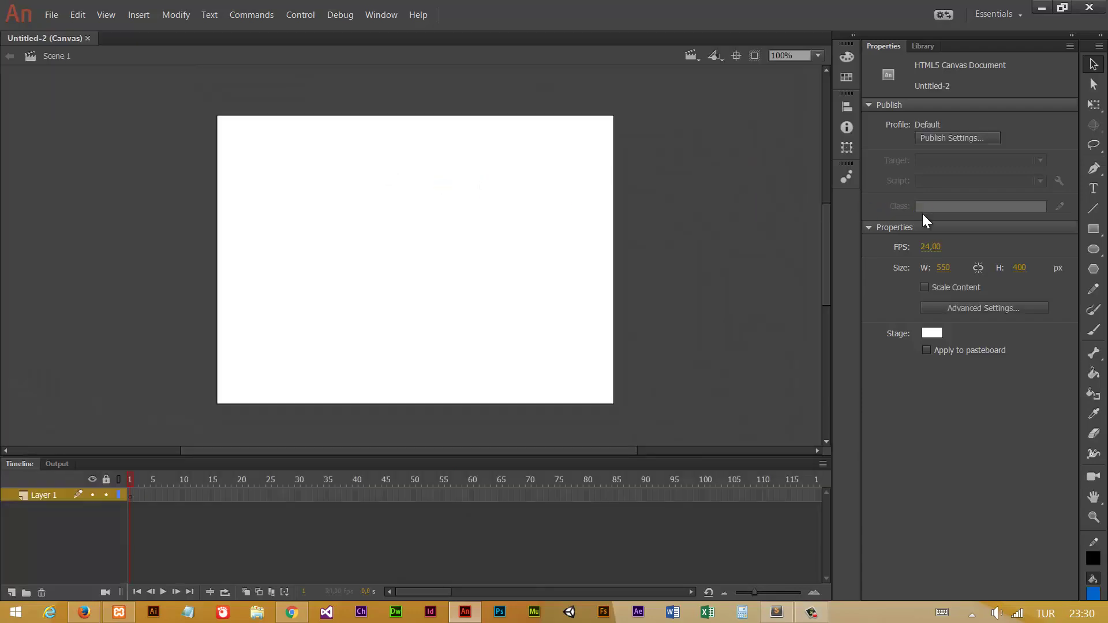
pyautogui.click(1093, 229)
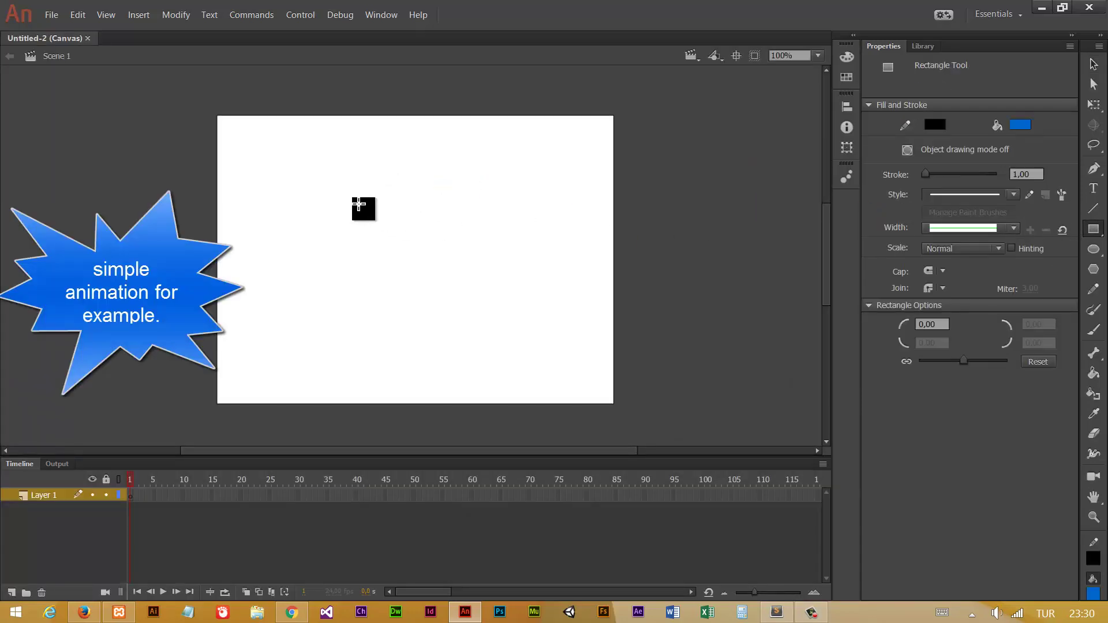
pyautogui.moveTo(245, 175); pyautogui.dragTo(294, 224)
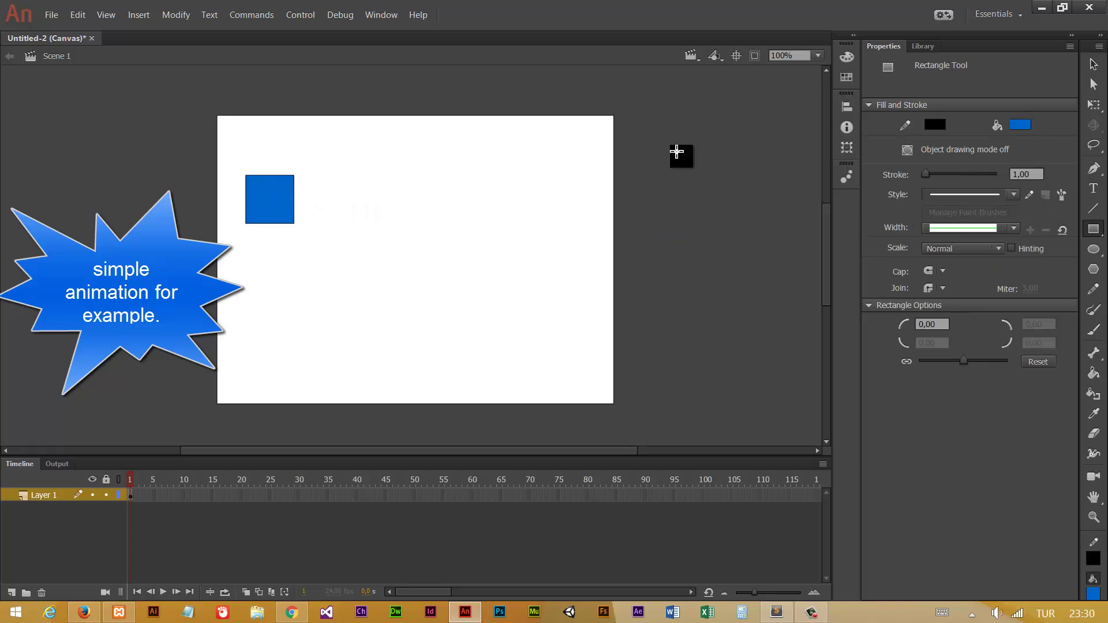
# - Apply a motion tween to the whole blue square, accepting its conversion to a symbol
pyautogui.click(1095, 64)
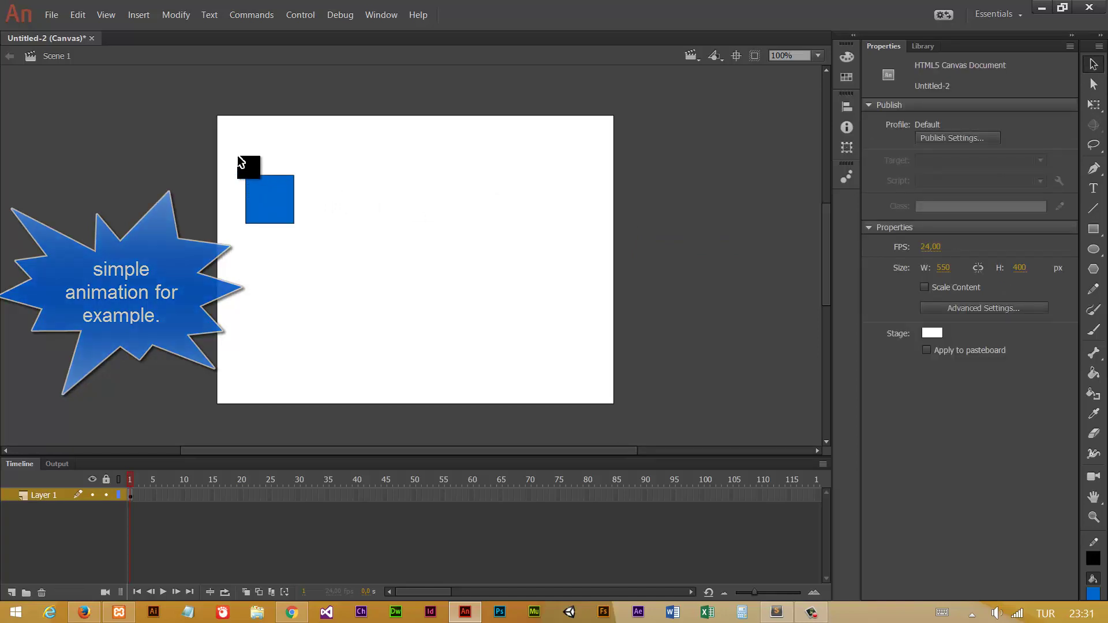
pyautogui.moveTo(237, 156); pyautogui.dragTo(306, 245)
pyautogui.rightClick(264, 182)
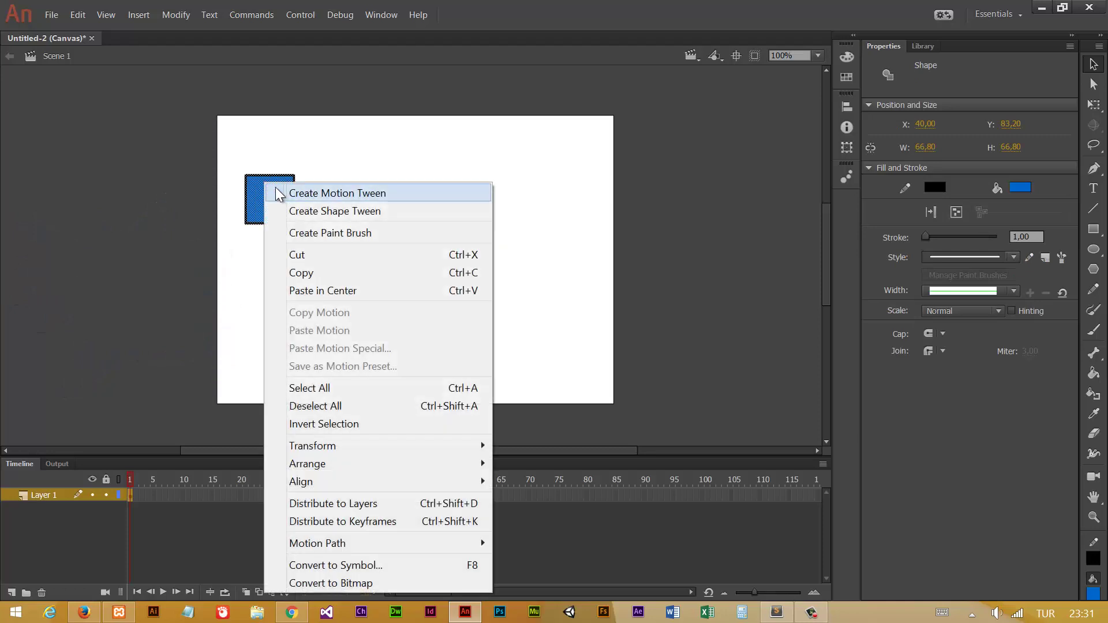
pyautogui.click(286, 189)
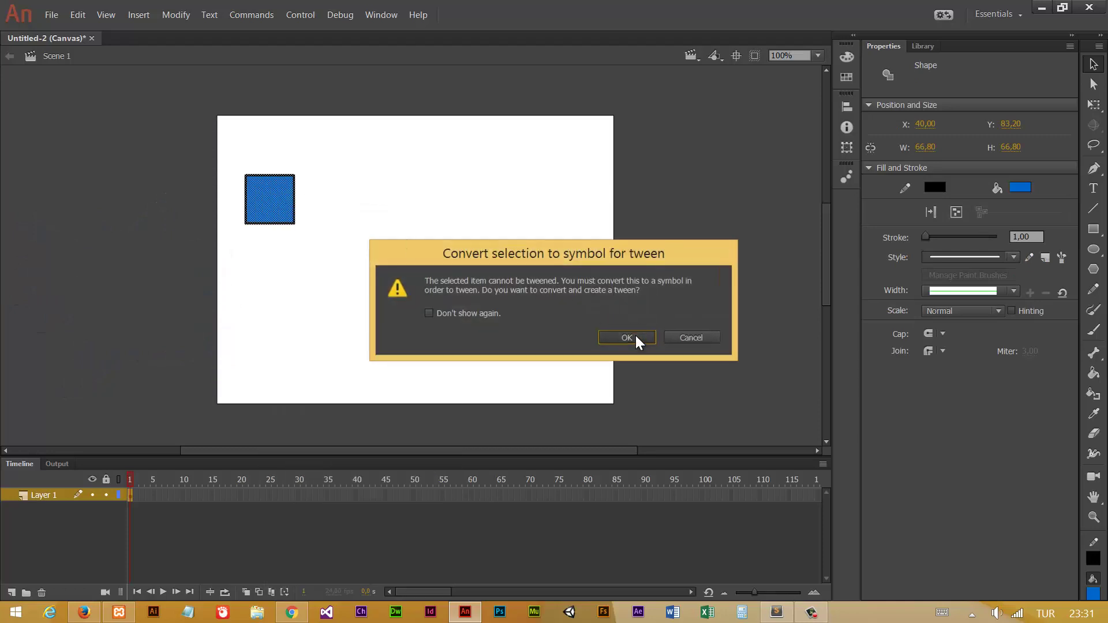
pyautogui.click(636, 335)
# - Move the square horizontally about 314 px to the right and extend the tween span to frame 57
pyautogui.moveTo(291, 198); pyautogui.dragTo(518, 198)
pyautogui.moveTo(264, 493); pyautogui.dragTo(454, 494)
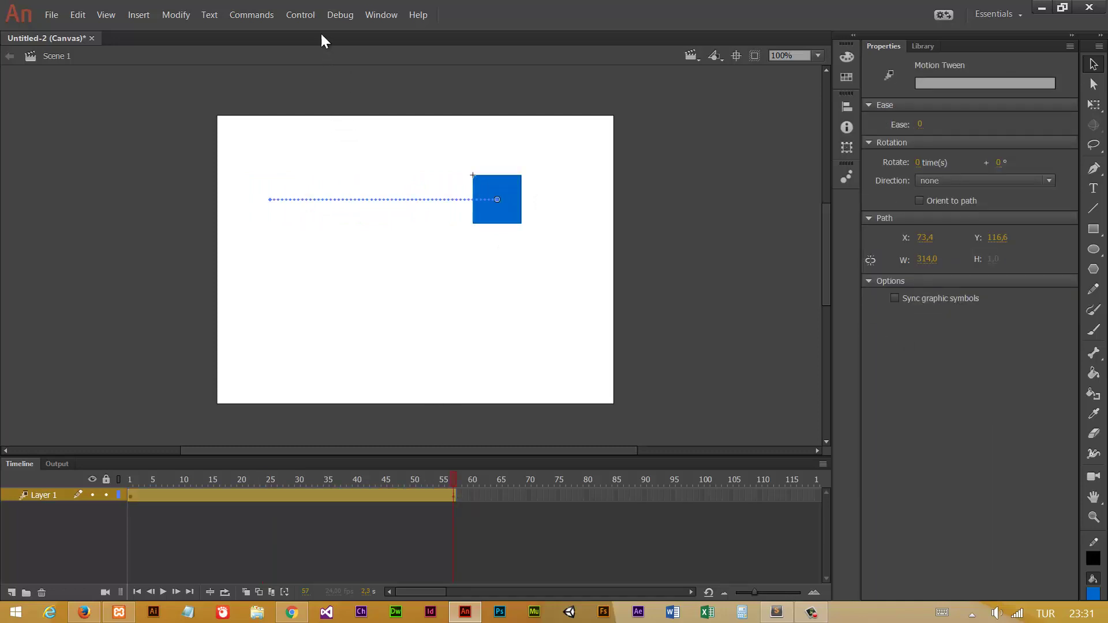
# - Test the animation in the browser, then return to Animate
pyautogui.click(302, 16)
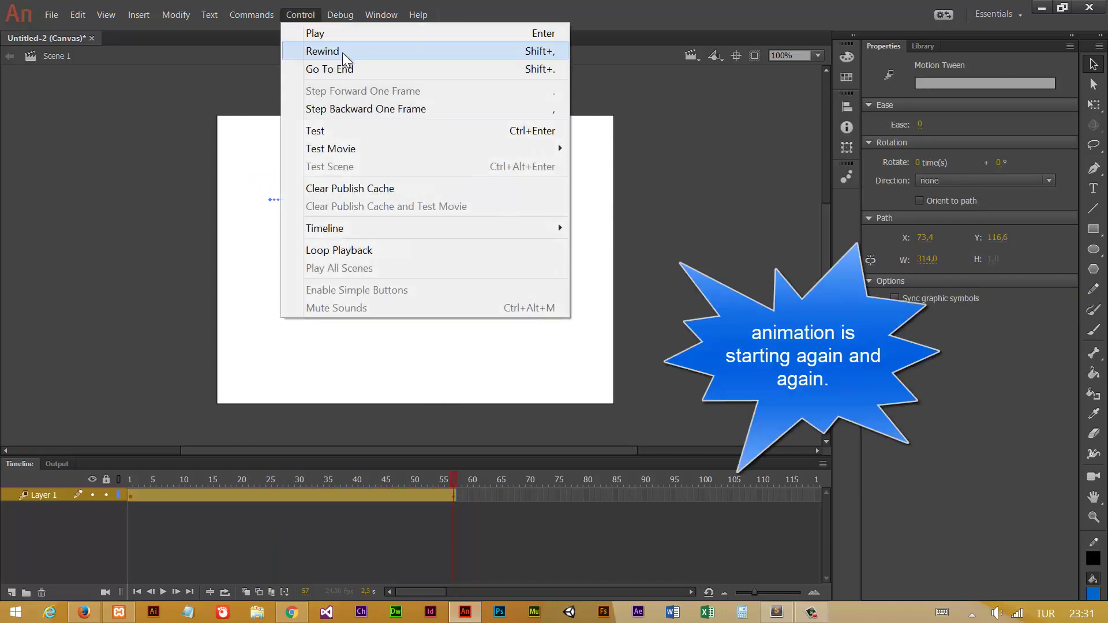
pyautogui.click(371, 130)
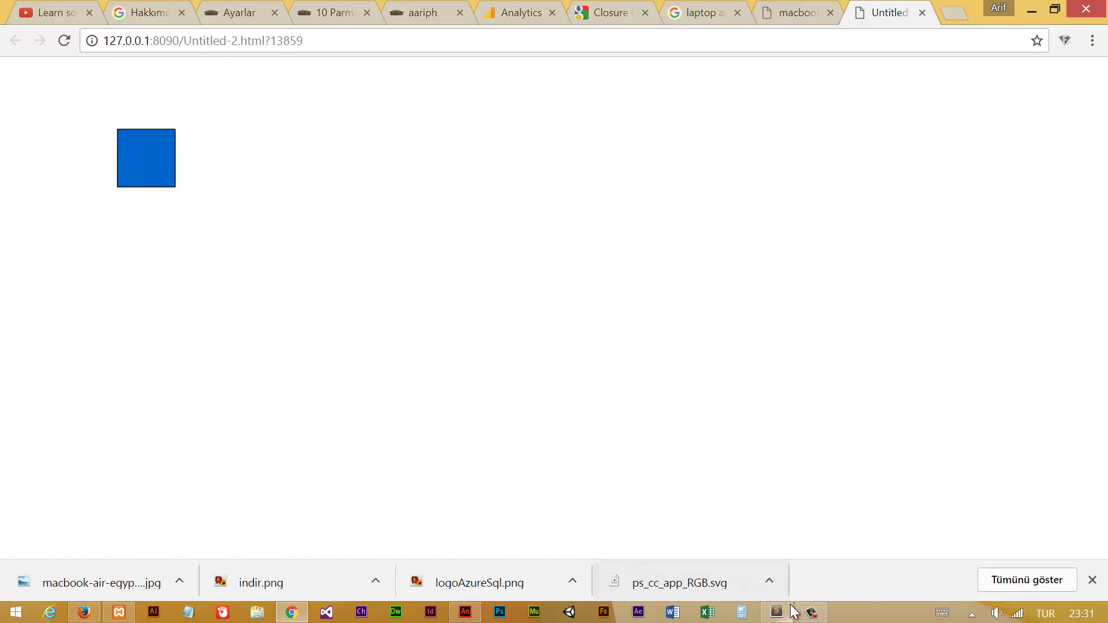
pyautogui.click(460, 616)
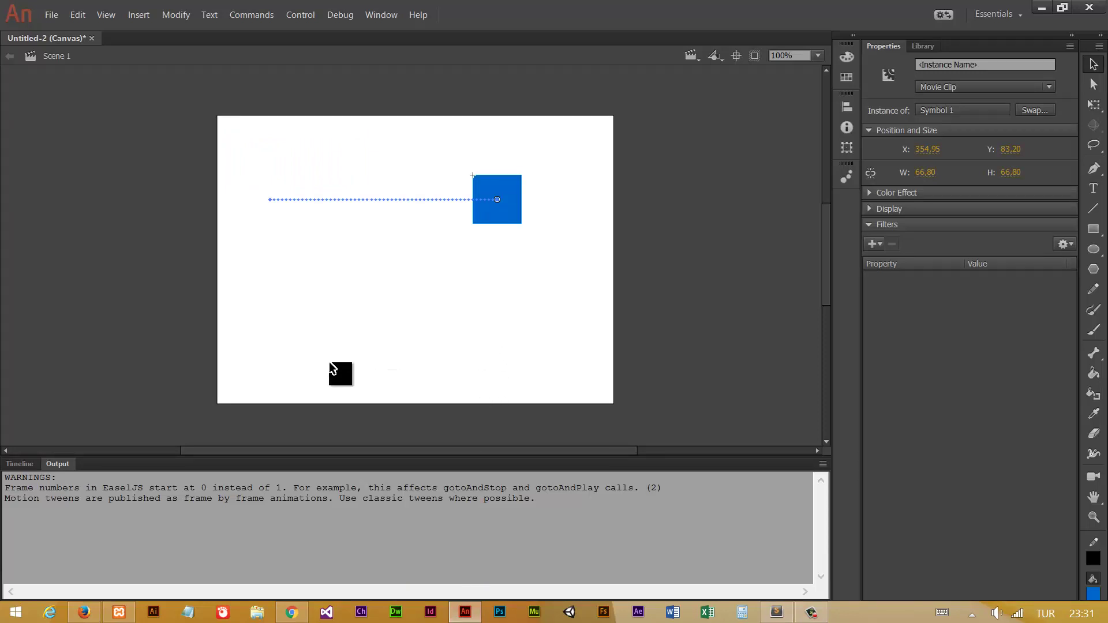
# - Add the HTML5 Canvas Timeline Navigation snippet "Stop at this Frame" to frame 57 of the tween, and close the code window
pyautogui.click(19, 464)
pyautogui.click(350, 495)
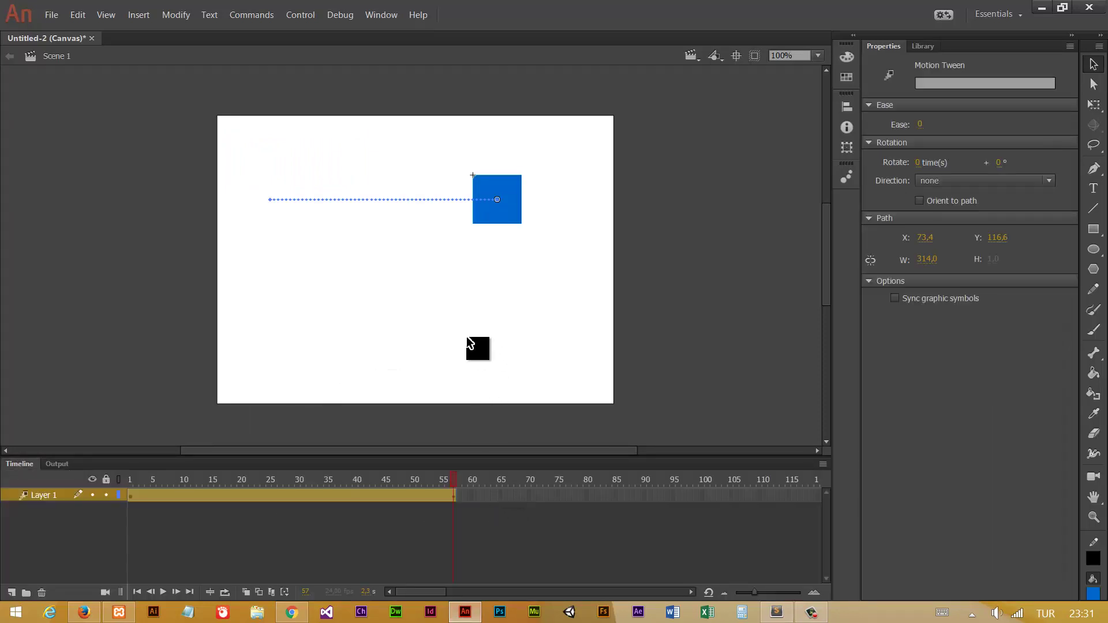
pyautogui.click(378, 18)
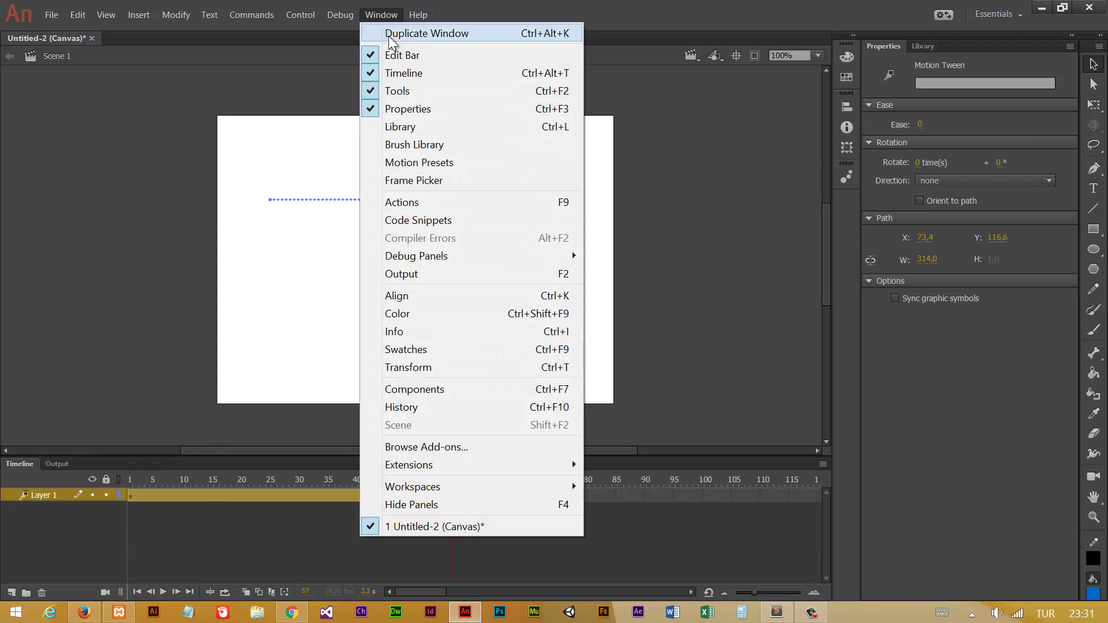
pyautogui.click(433, 218)
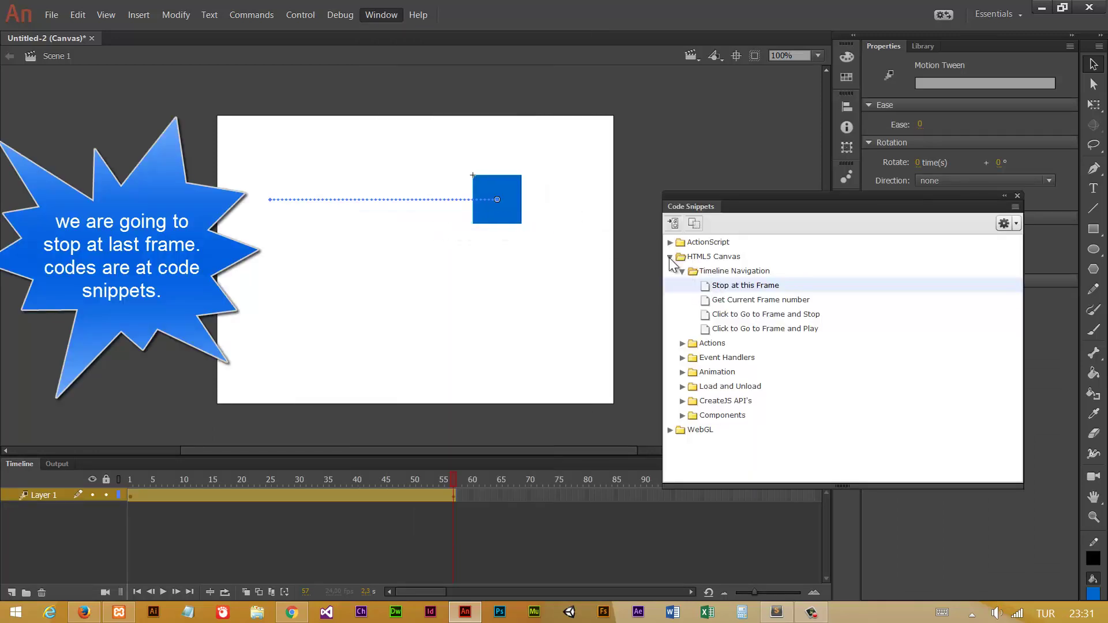
pyautogui.doubleClick(669, 257)
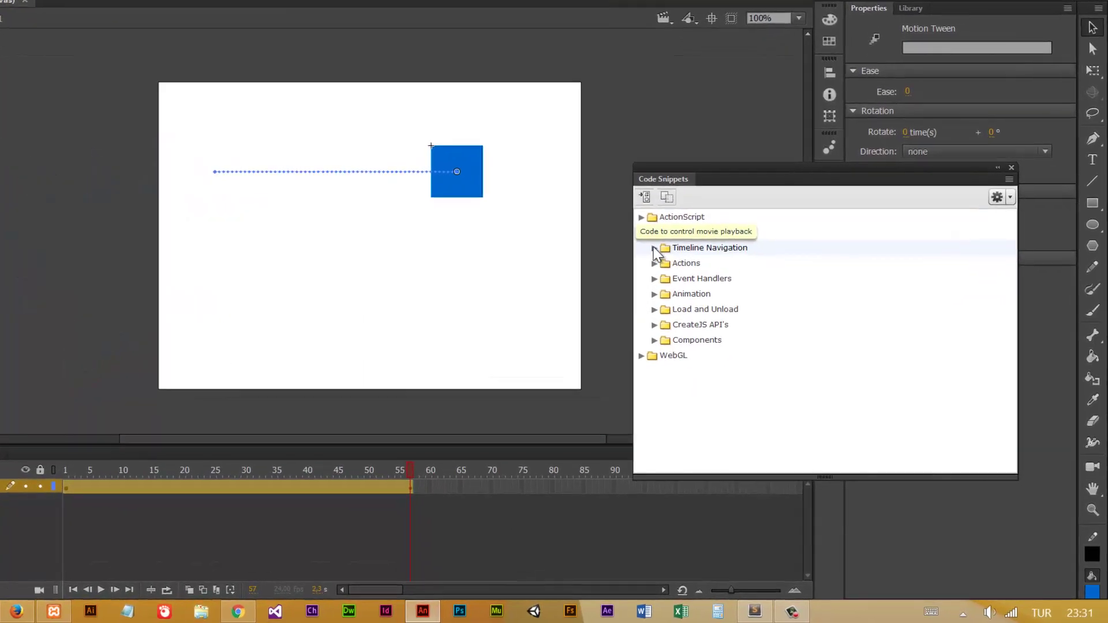
pyautogui.click(655, 248)
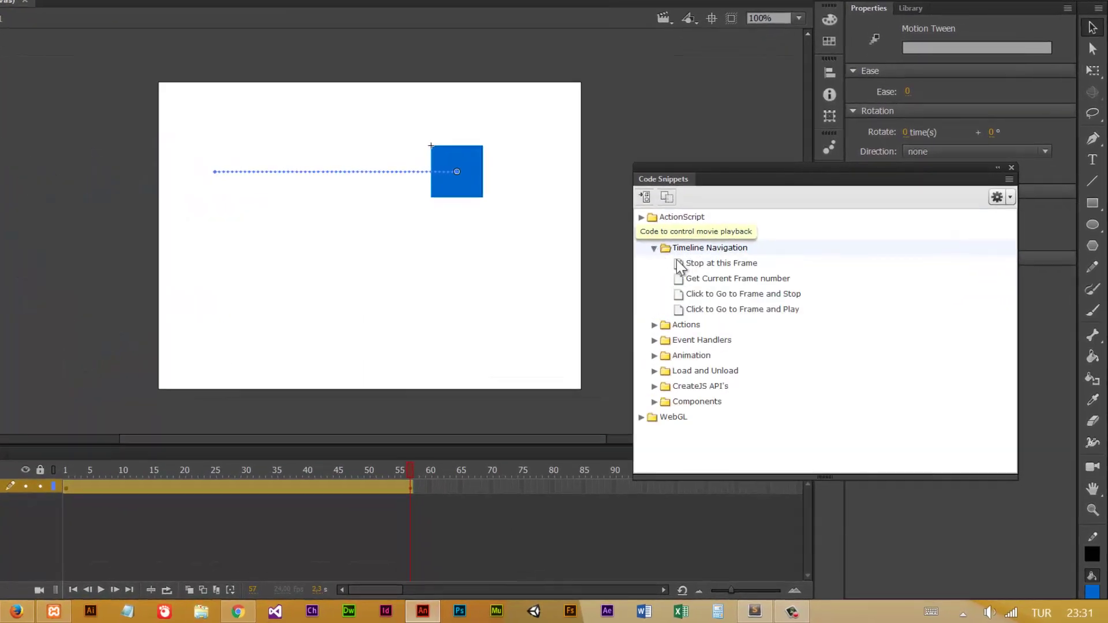
pyautogui.doubleClick(725, 264)
pyautogui.click(235, 151)
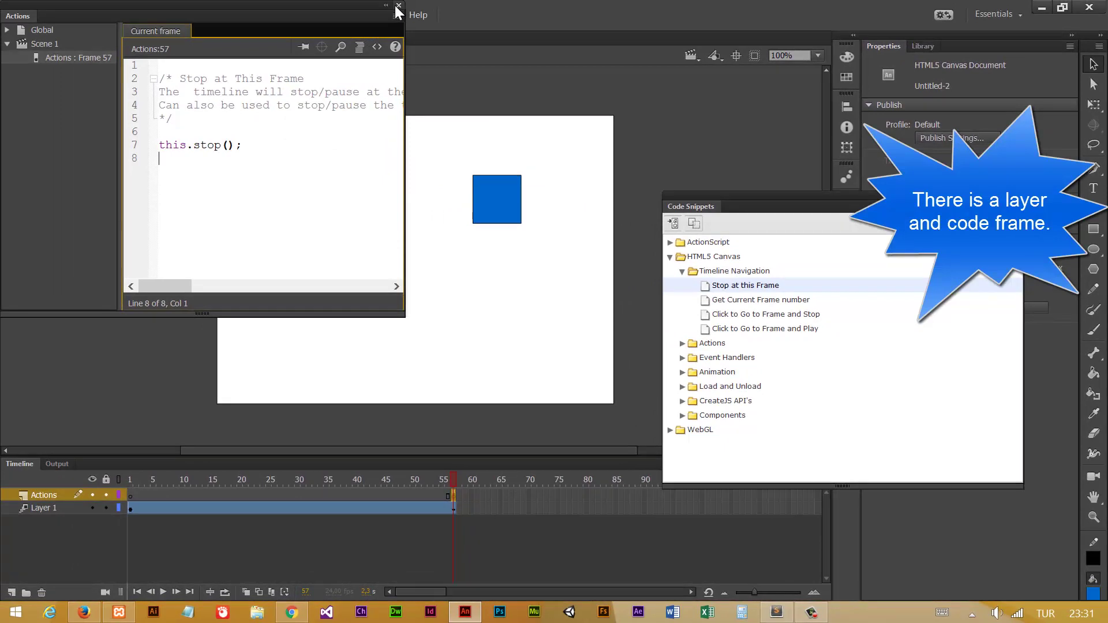
pyautogui.click(397, 6)
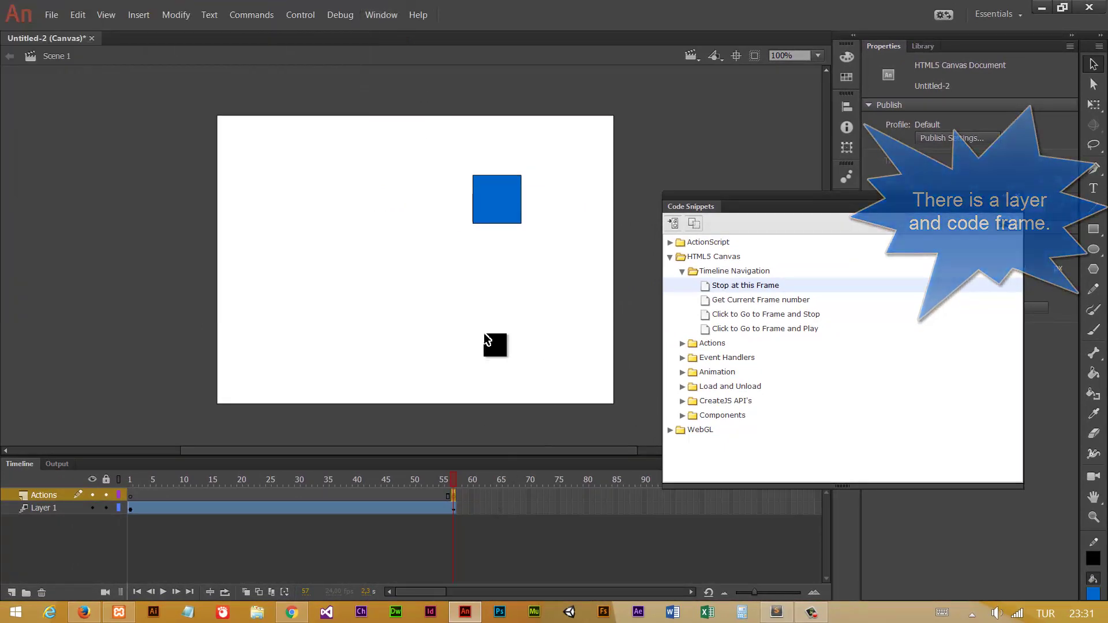
# - Test the animation in the browser with the stop code applied, and return to Animate
pyautogui.click(371, 15)
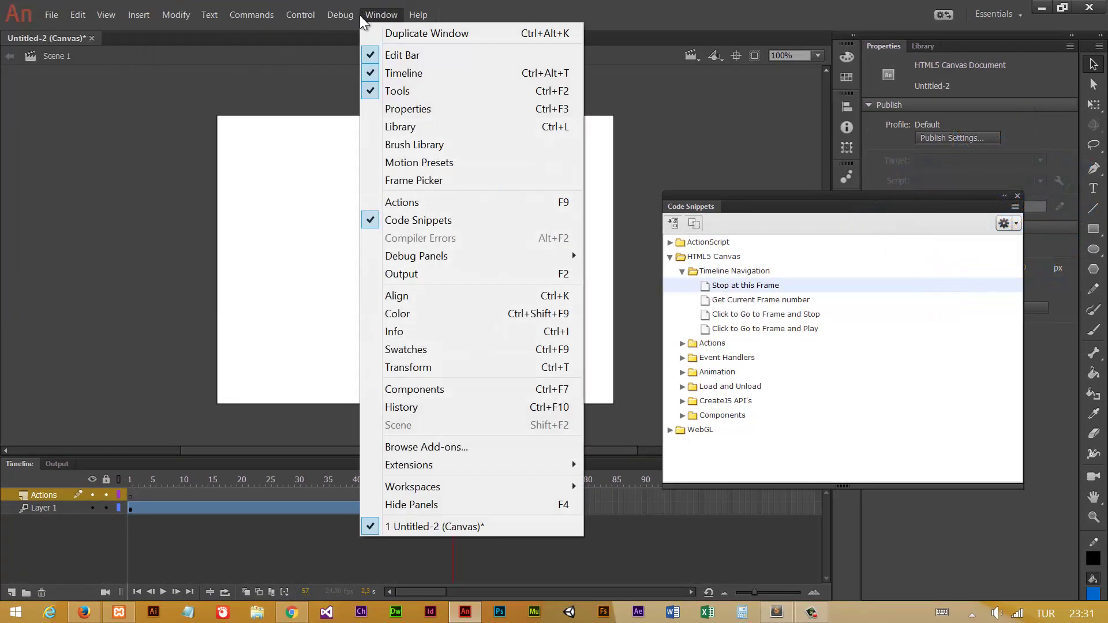
pyautogui.click(361, 15)
pyautogui.click(317, 18)
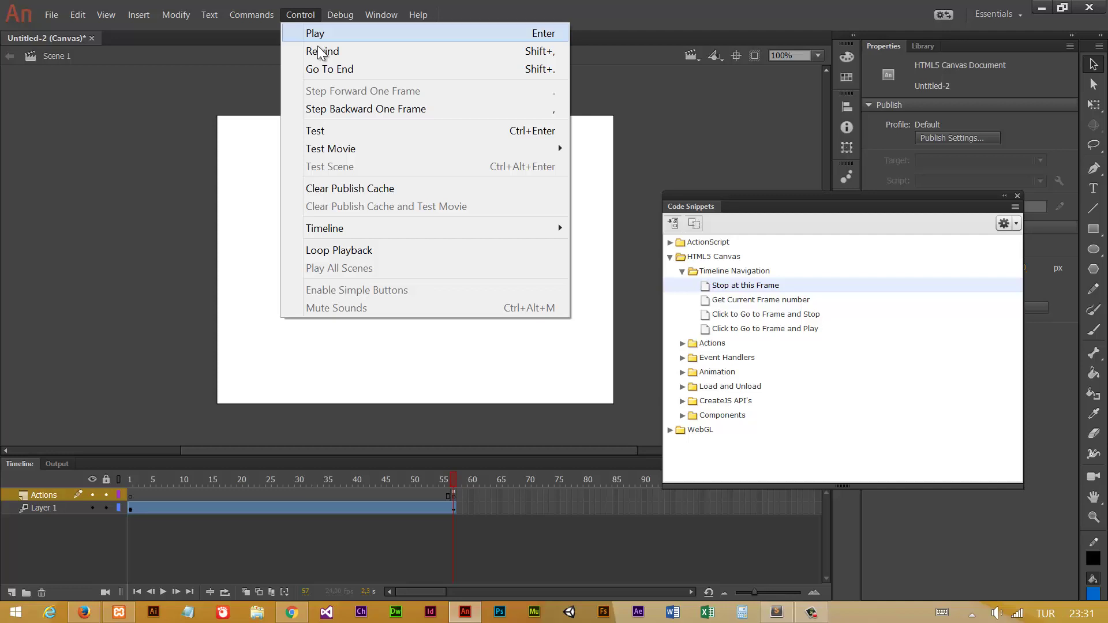
pyautogui.click(336, 129)
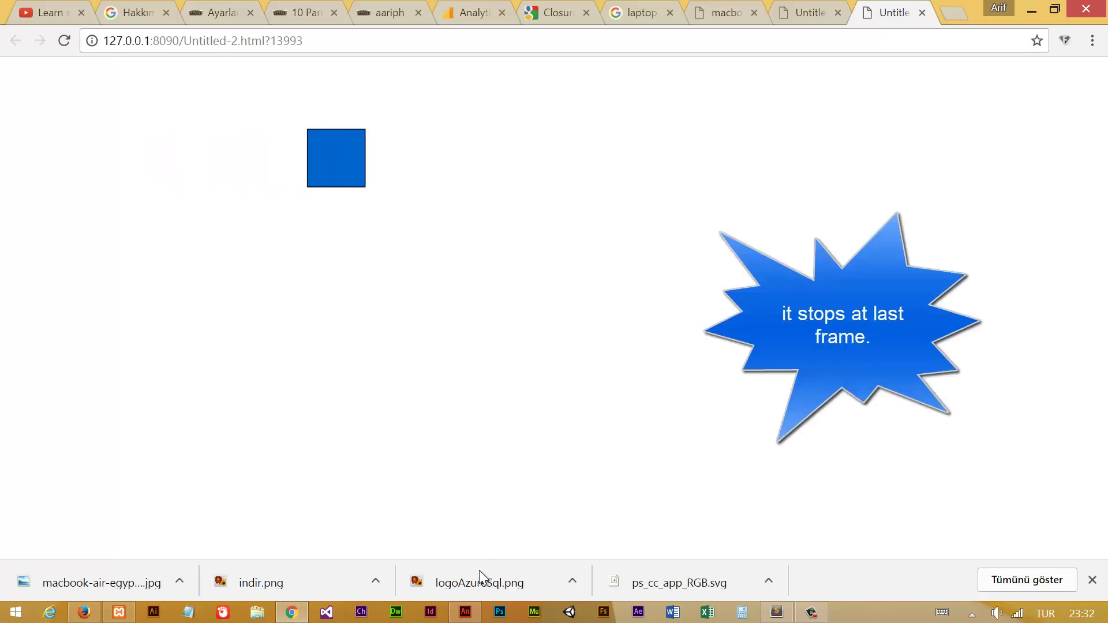
pyautogui.click(465, 612)
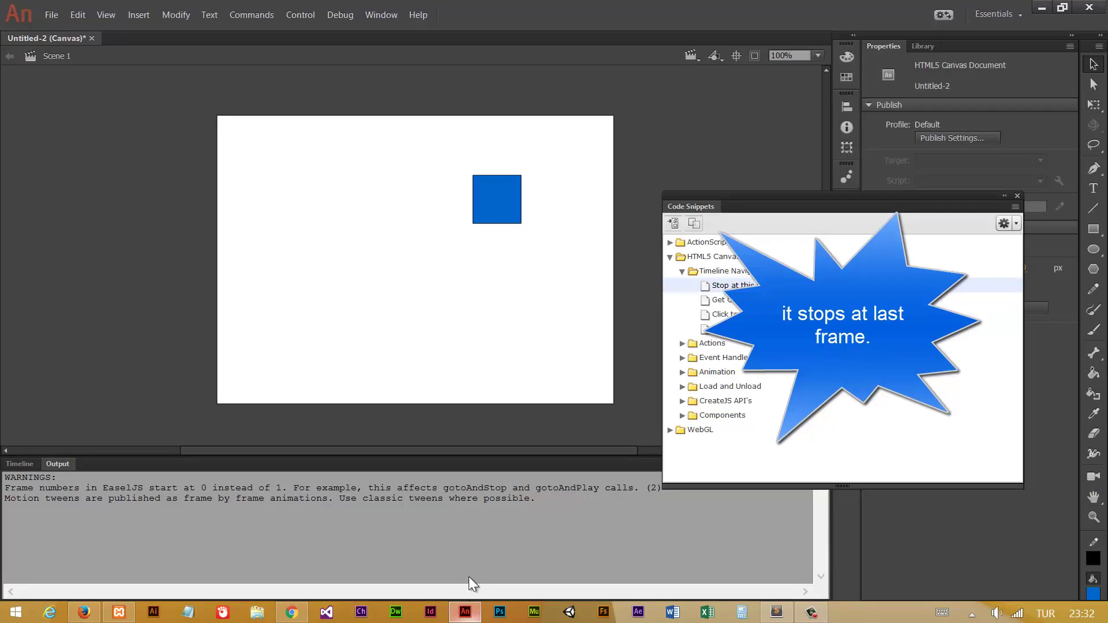
# - Review the code attached to frame 57 of the Actions layer, then close the code window
pyautogui.click(30, 464)
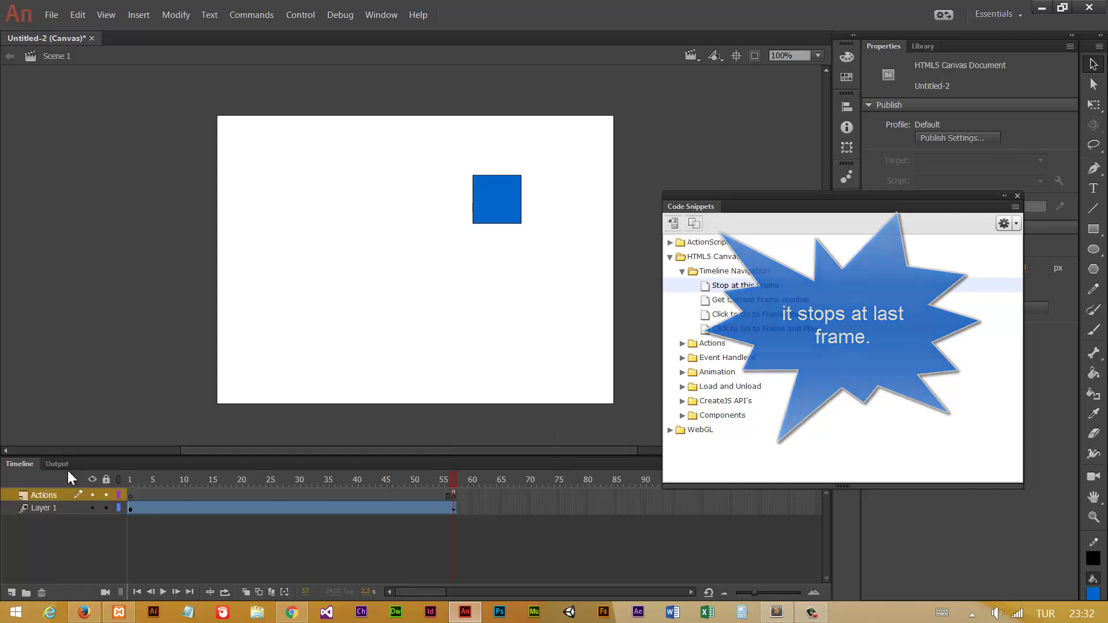
pyautogui.rightClick(456, 500)
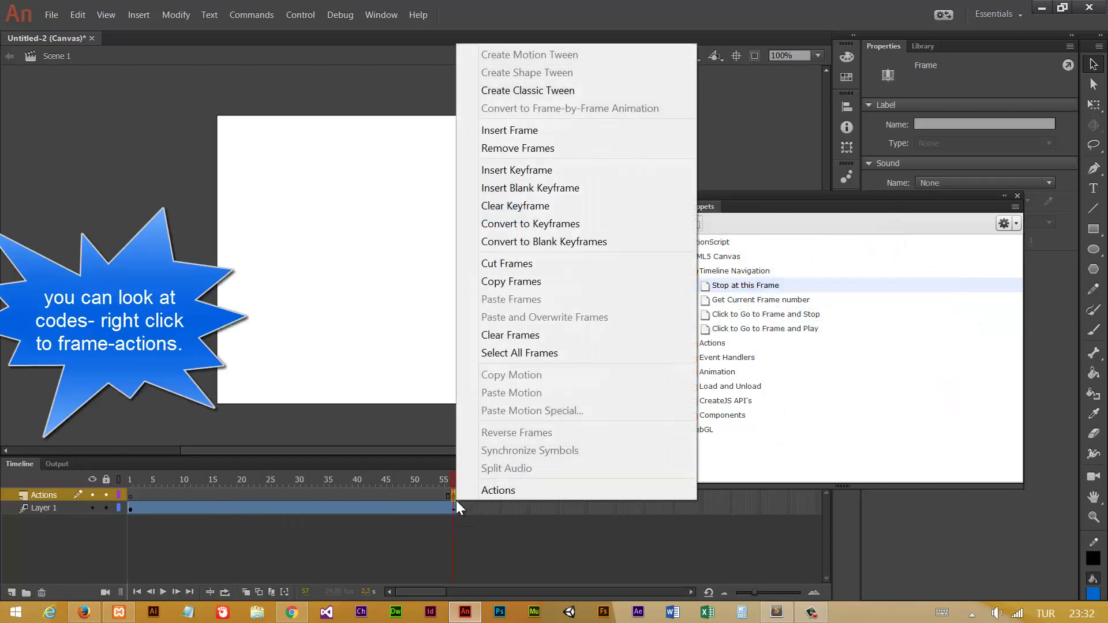
pyautogui.click(487, 492)
pyautogui.click(249, 155)
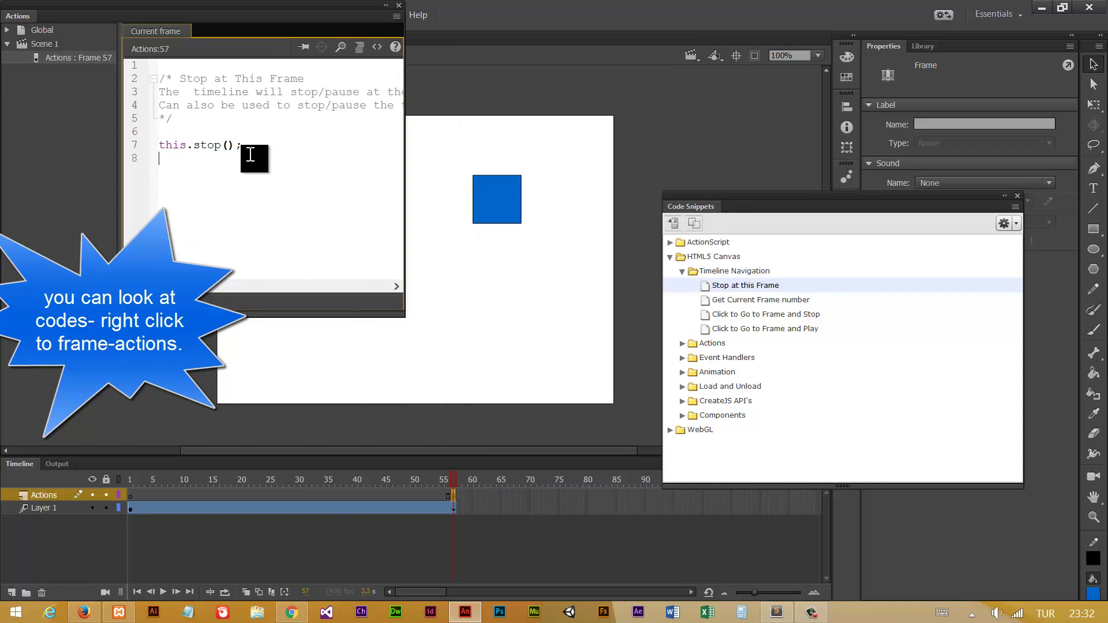
pyautogui.click(399, 6)
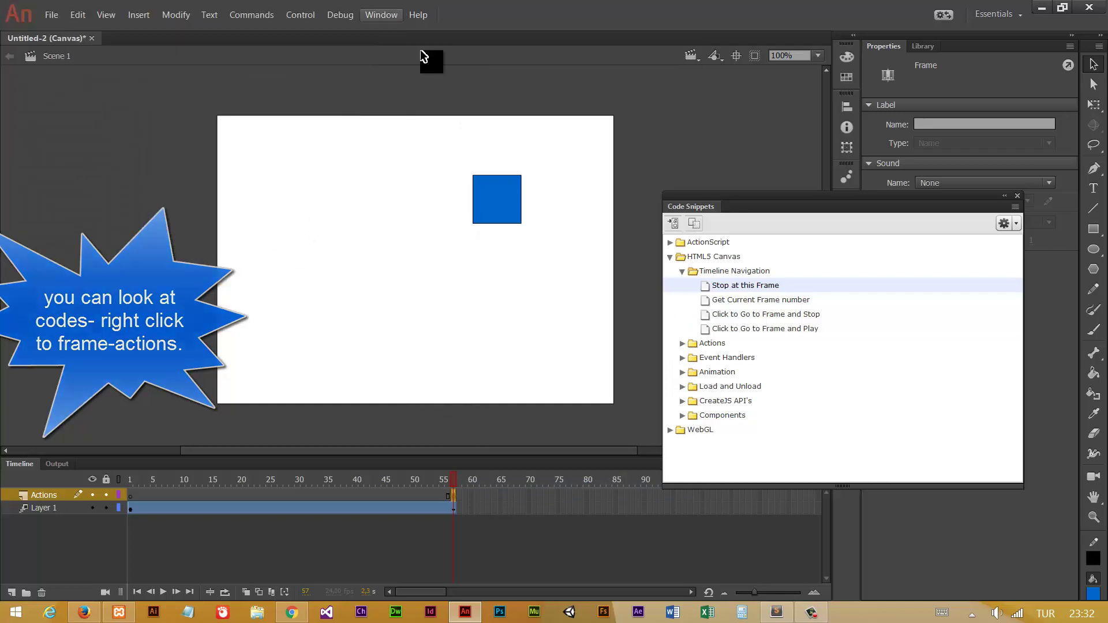
# - Collapse the Timeline Navigation and HTML5 Canvas snippet folders and close the Code Snippets window
pyautogui.click(683, 271)
pyautogui.click(672, 257)
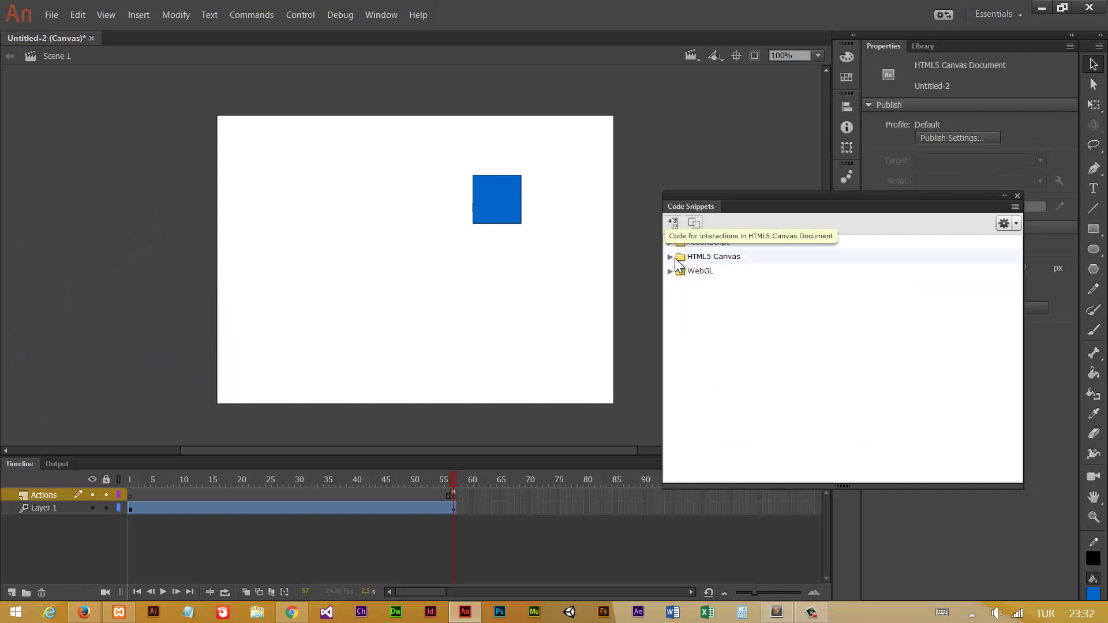
pyautogui.moveTo(874, 202); pyautogui.dragTo(935, 184)
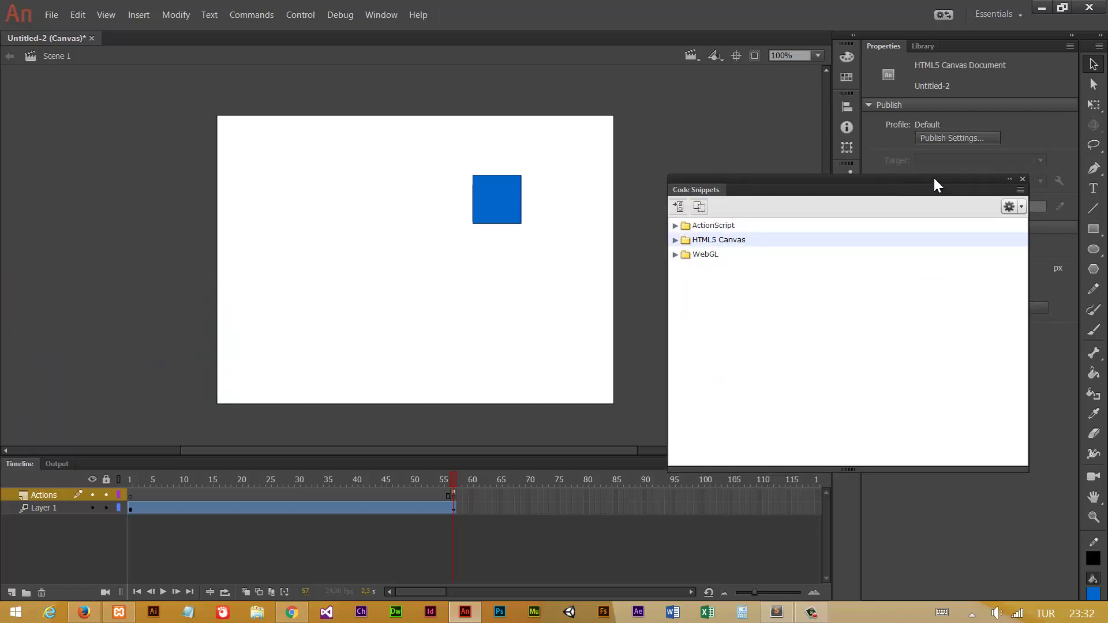
pyautogui.click(1022, 178)
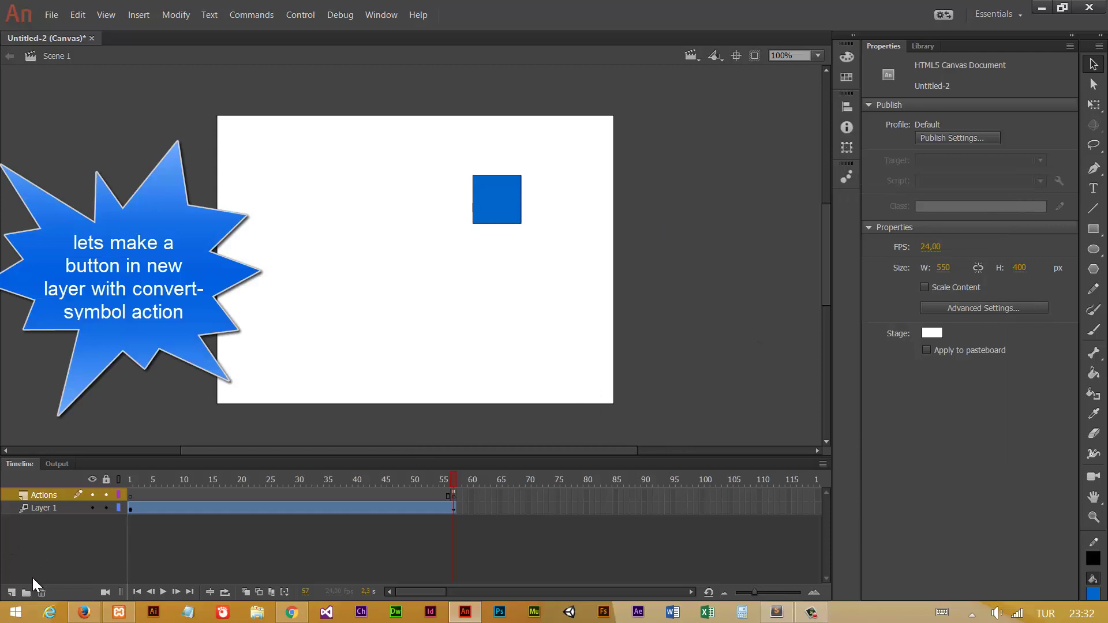
# - Add a new layer above the Actions layer and name it "button"
pyautogui.click(12, 592)
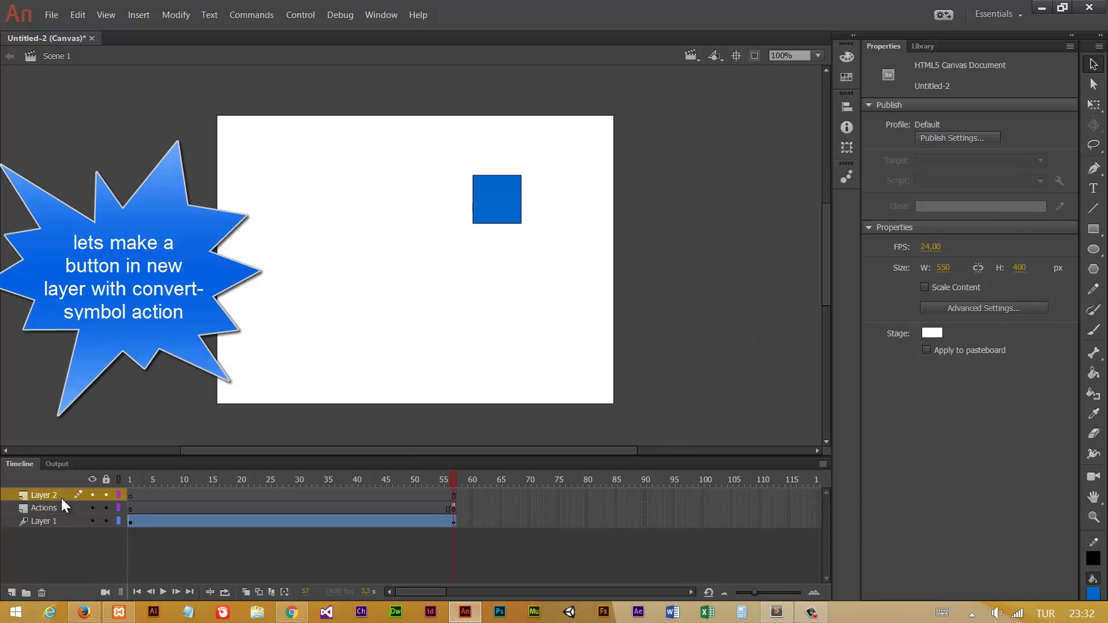
pyautogui.doubleClick(44, 494)
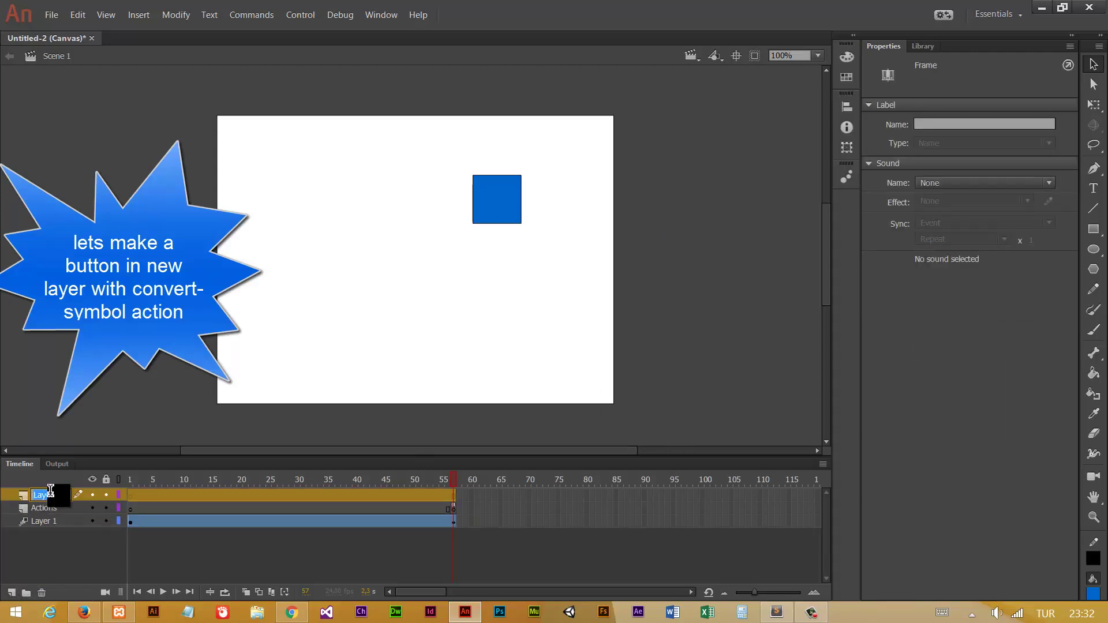
pyautogui.write('button')
pyautogui.press('Return')
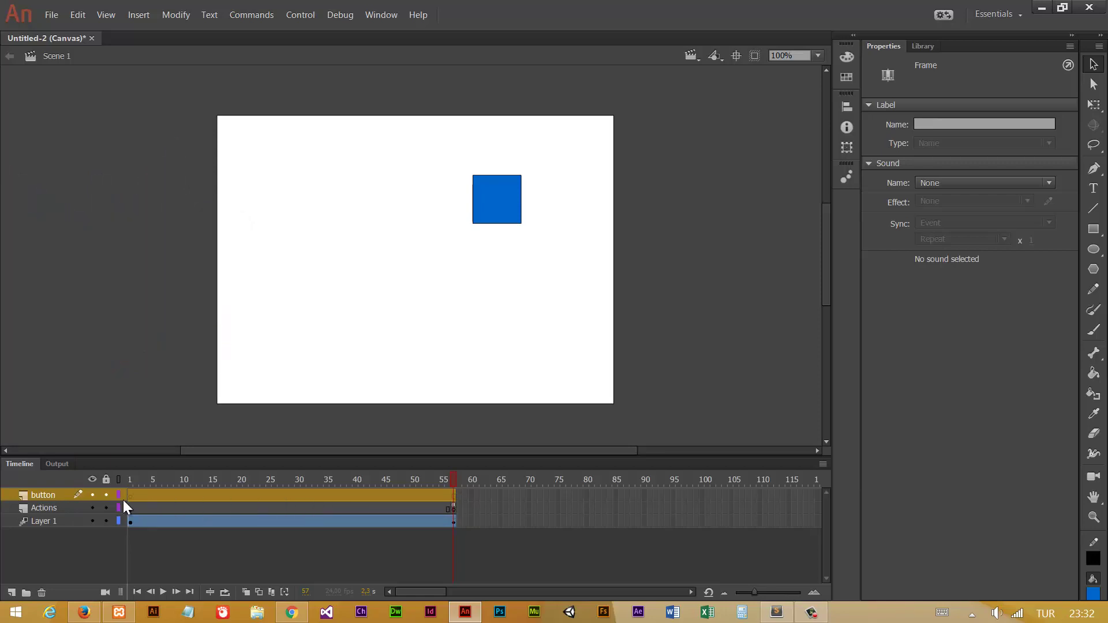
# - Insert a keyframe at frame 57 of the button layer
pyautogui.click(454, 497)
pyautogui.rightClick(455, 497)
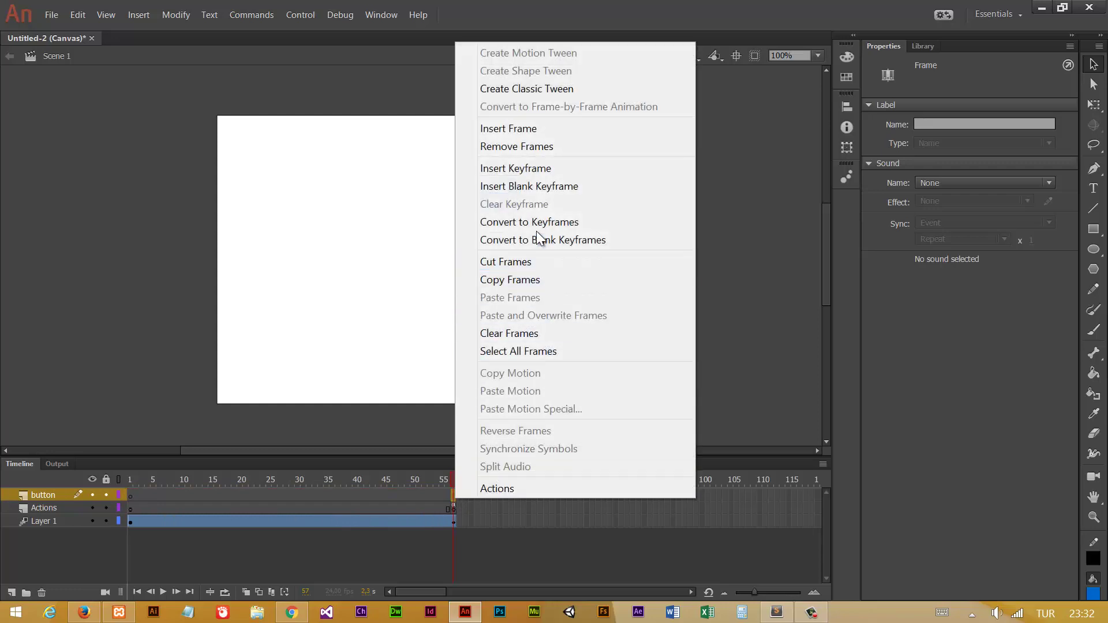
pyautogui.click(528, 168)
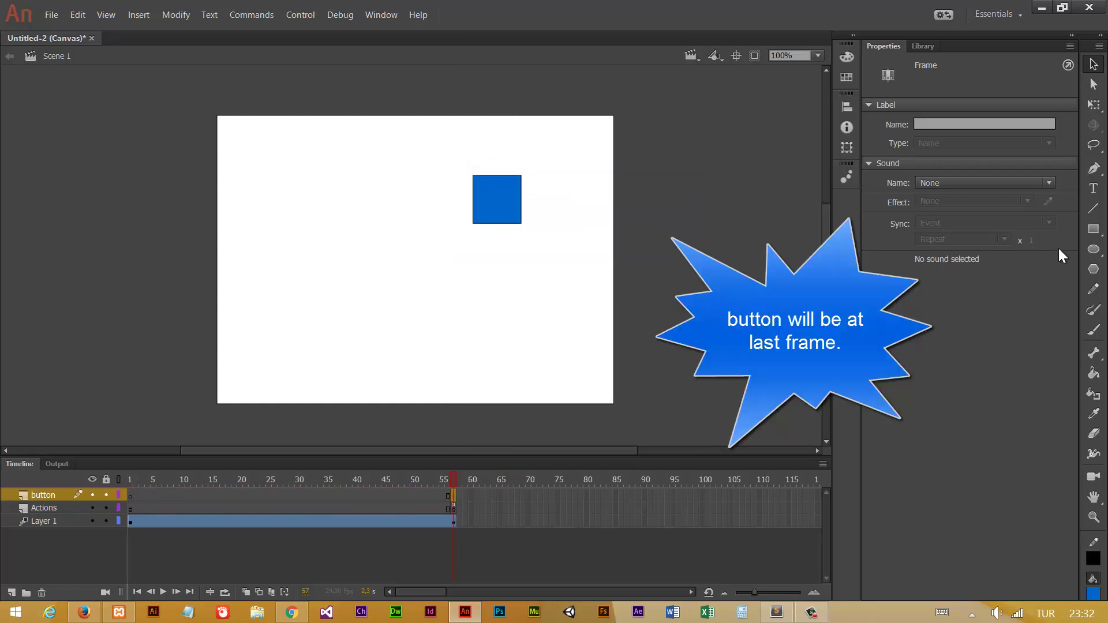
# - Draw a blue oval about 183 by 55 px near the stage's lower middle and select it entirely, including its outline
pyautogui.click(1093, 249)
pyautogui.moveTo(345, 335); pyautogui.dragTo(477, 376)
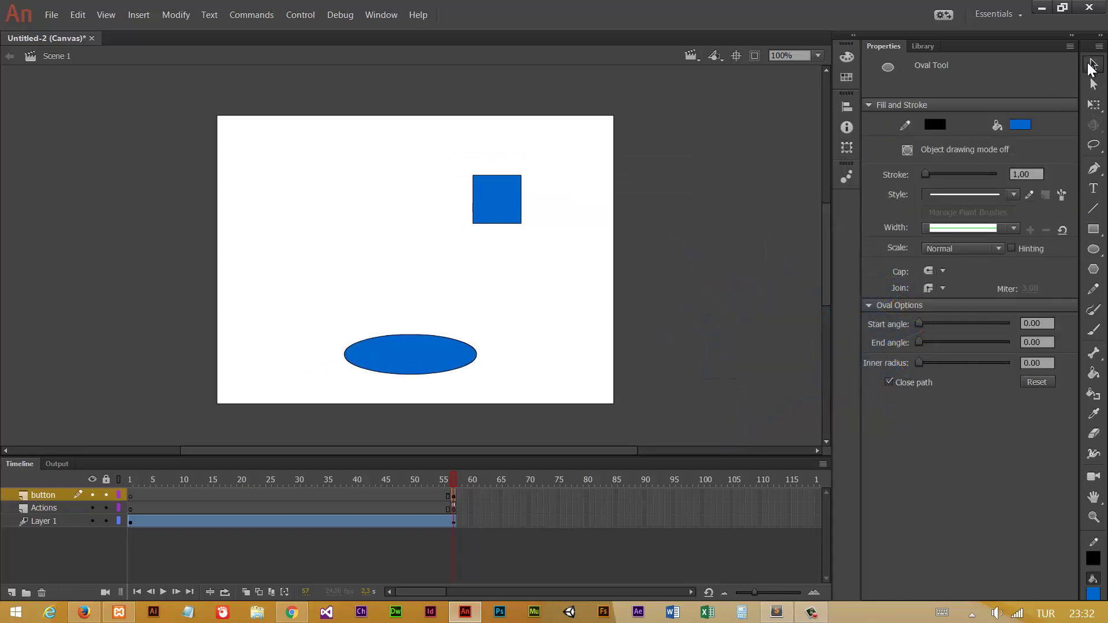
pyautogui.click(1092, 66)
pyautogui.moveTo(322, 334); pyautogui.dragTo(502, 398)
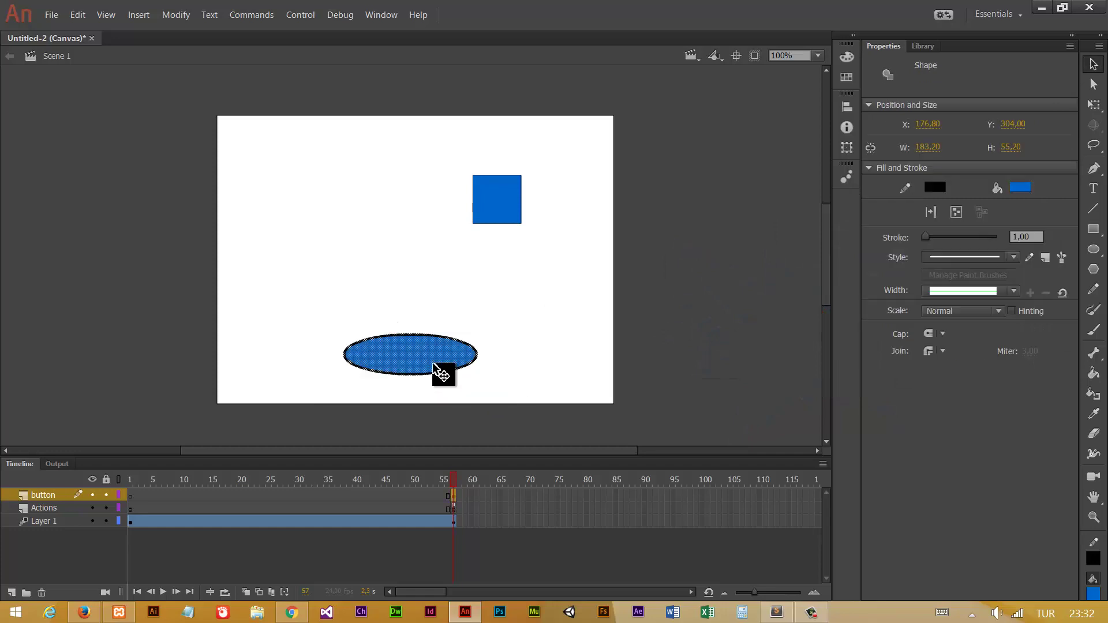
# - Convert the selected oval to a Button symbol named "btngotofirstkeyframe"
pyautogui.rightClick(425, 364)
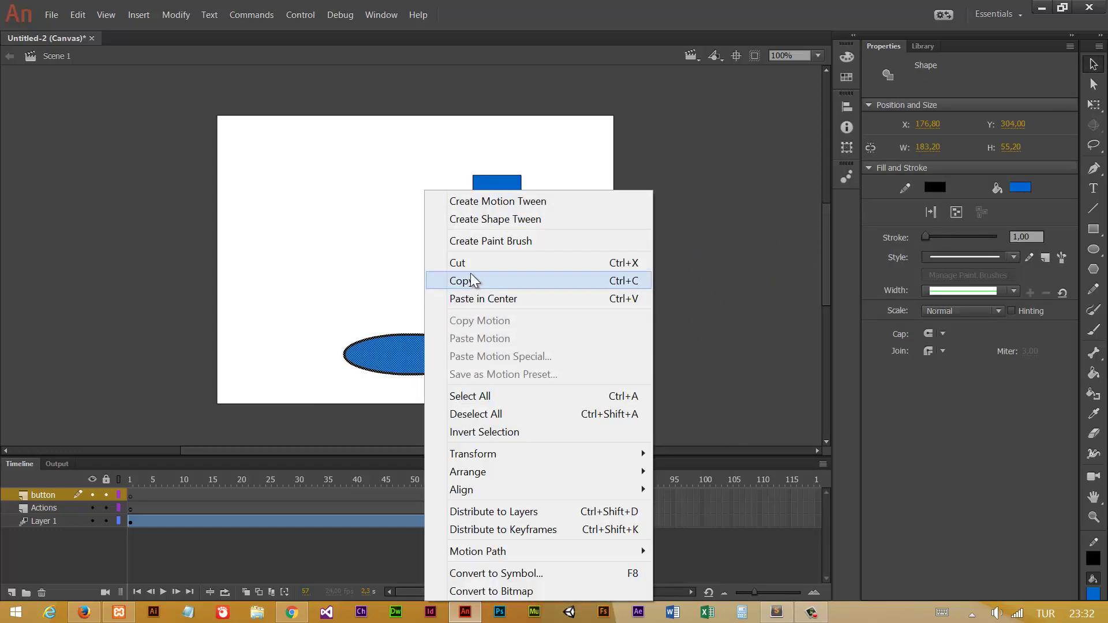
pyautogui.click(507, 574)
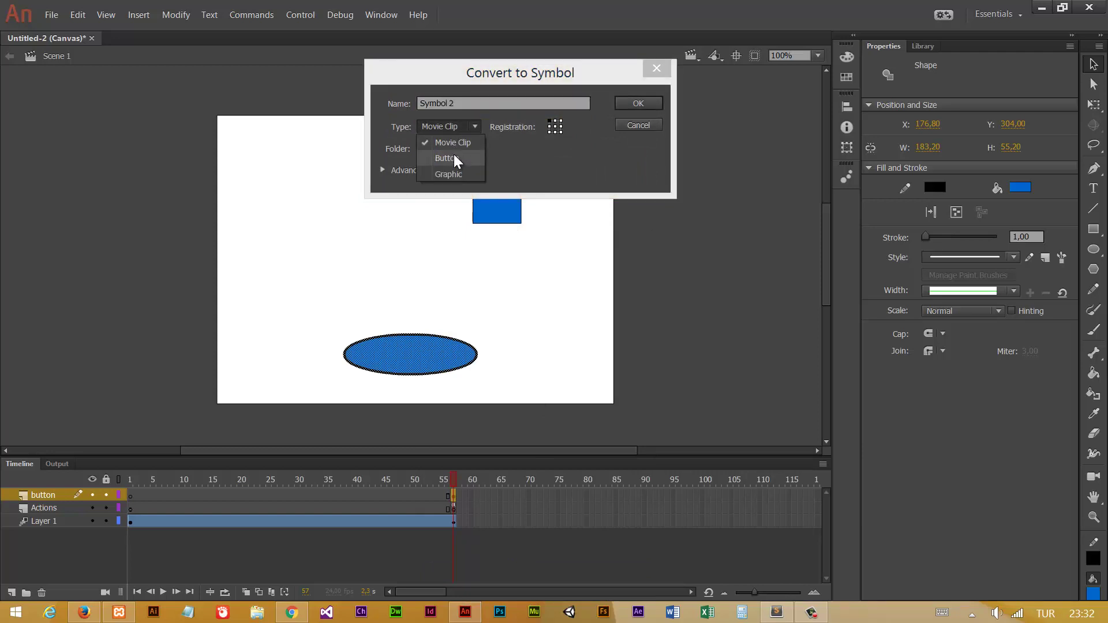
pyautogui.click(458, 154)
pyautogui.click(446, 103)
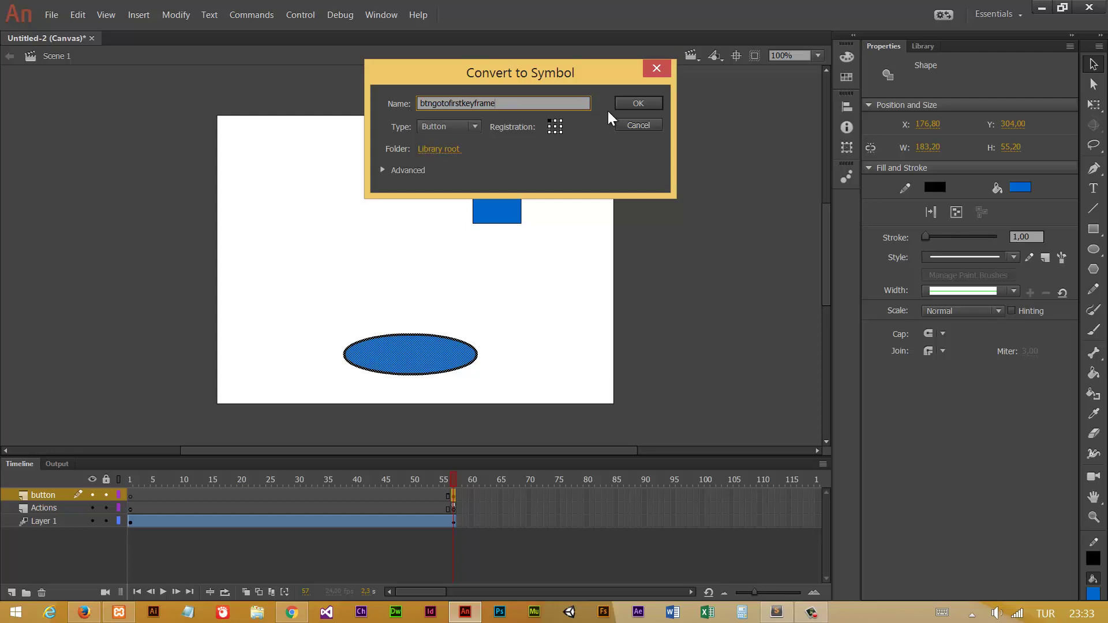
pyautogui.click(623, 106)
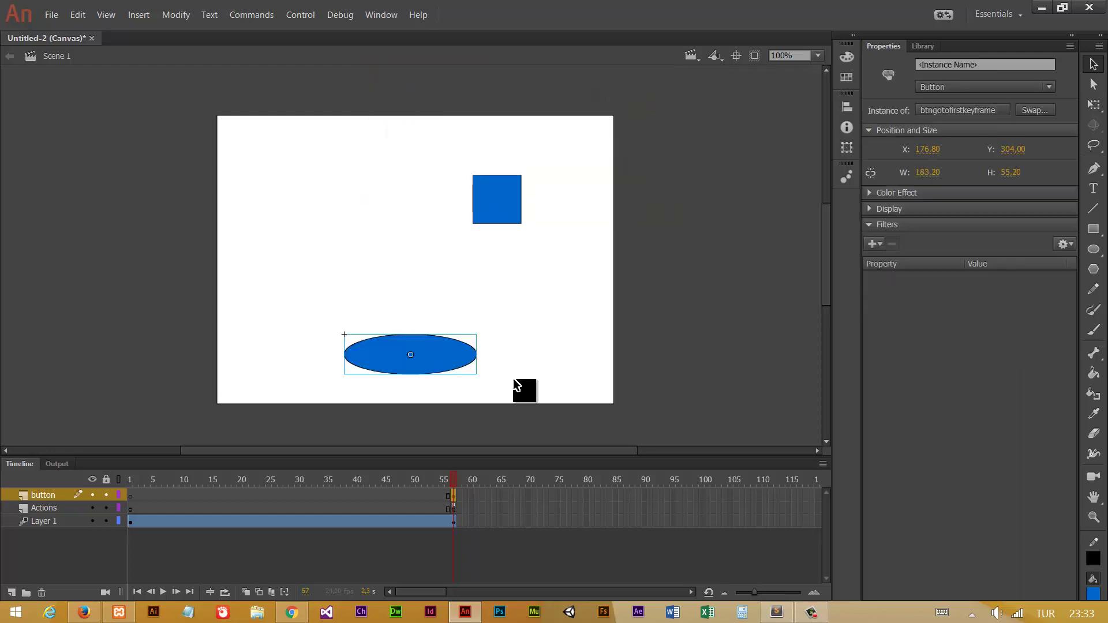
# - Open the oval button symbol for editing and insert keyframes in its Down and Over states
pyautogui.doubleClick(423, 358)
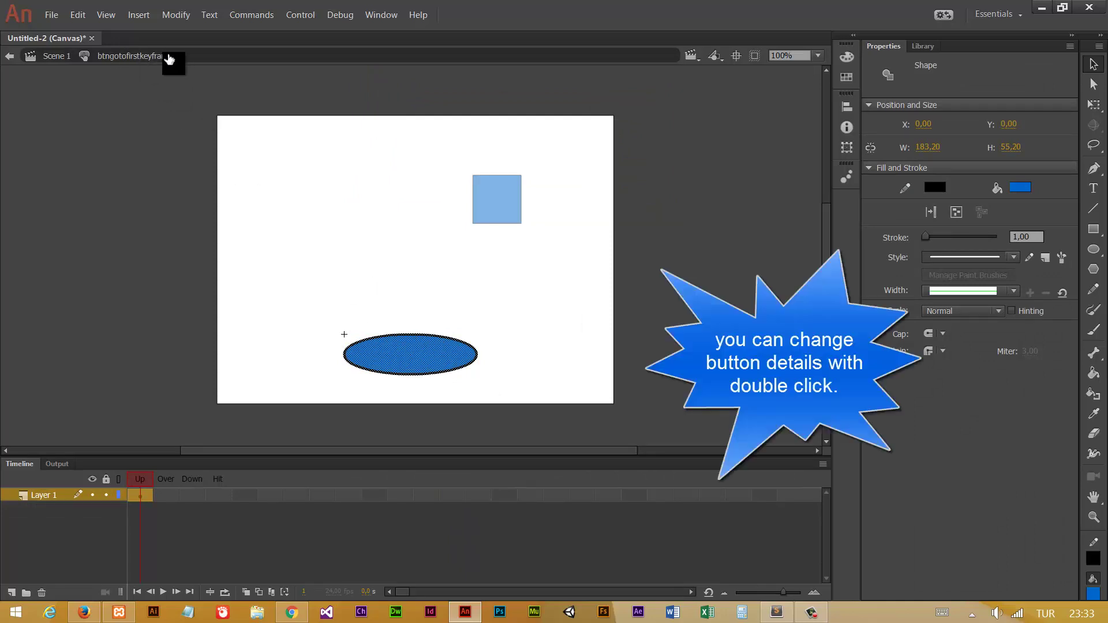
pyautogui.rightClick(191, 496)
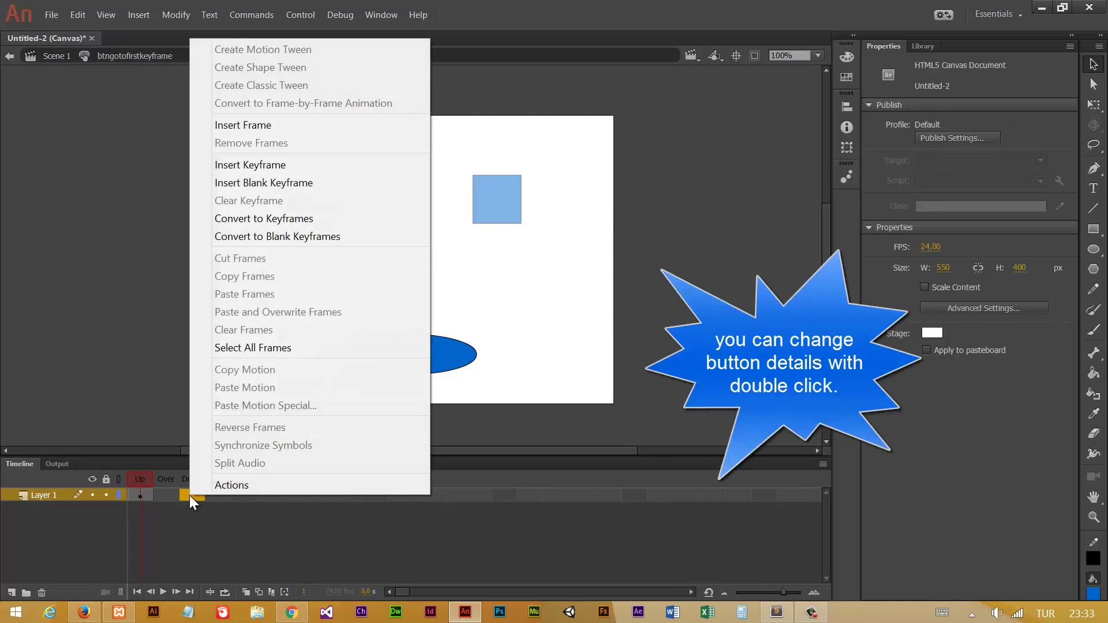
pyautogui.click(260, 166)
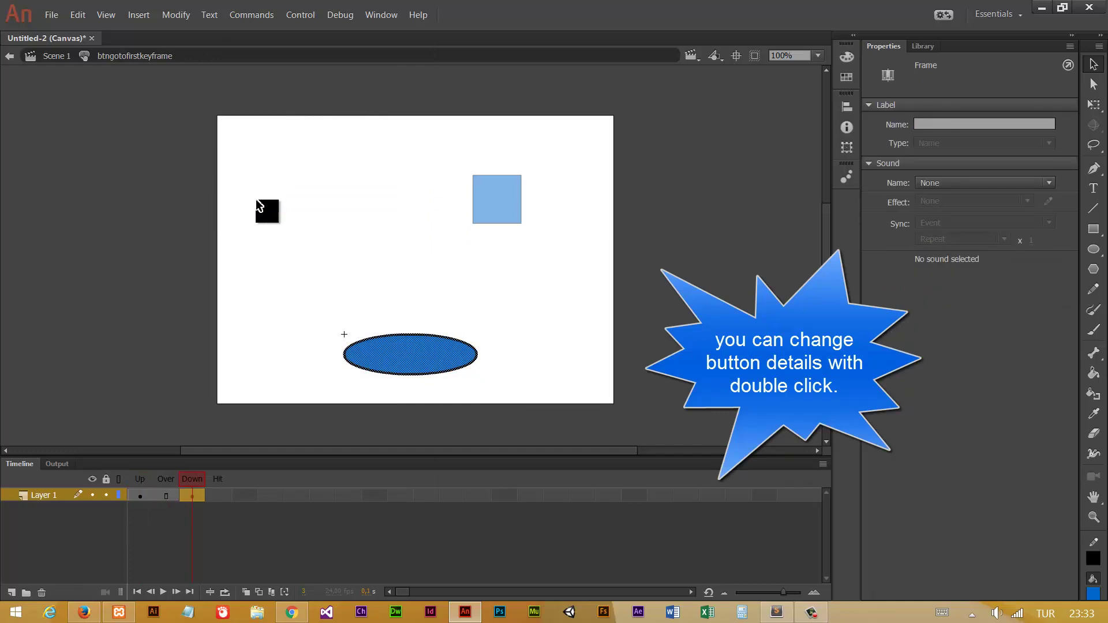
pyautogui.rightClick(173, 496)
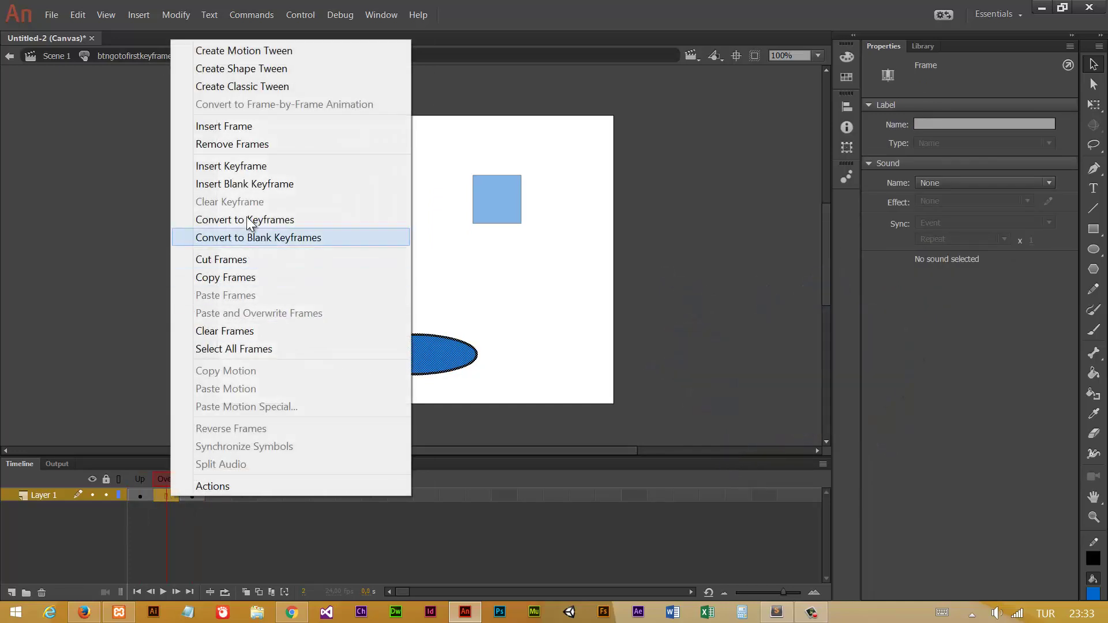
pyautogui.click(258, 167)
# - Change the oval's fill to cyan in the Over state and return to Scene 1
pyautogui.click(415, 365)
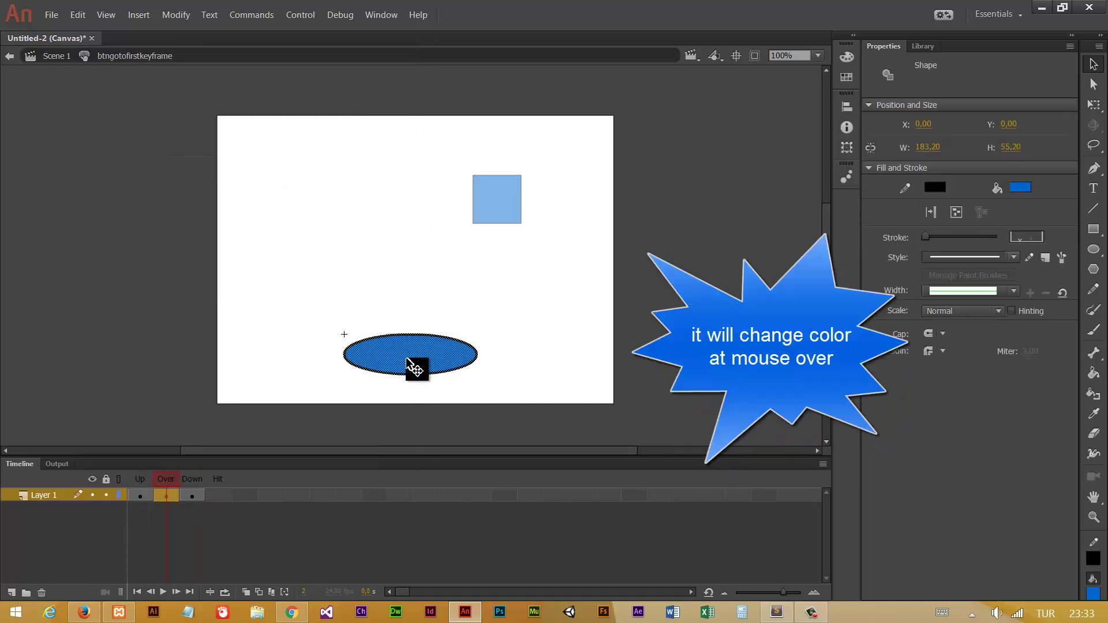
pyautogui.click(1020, 187)
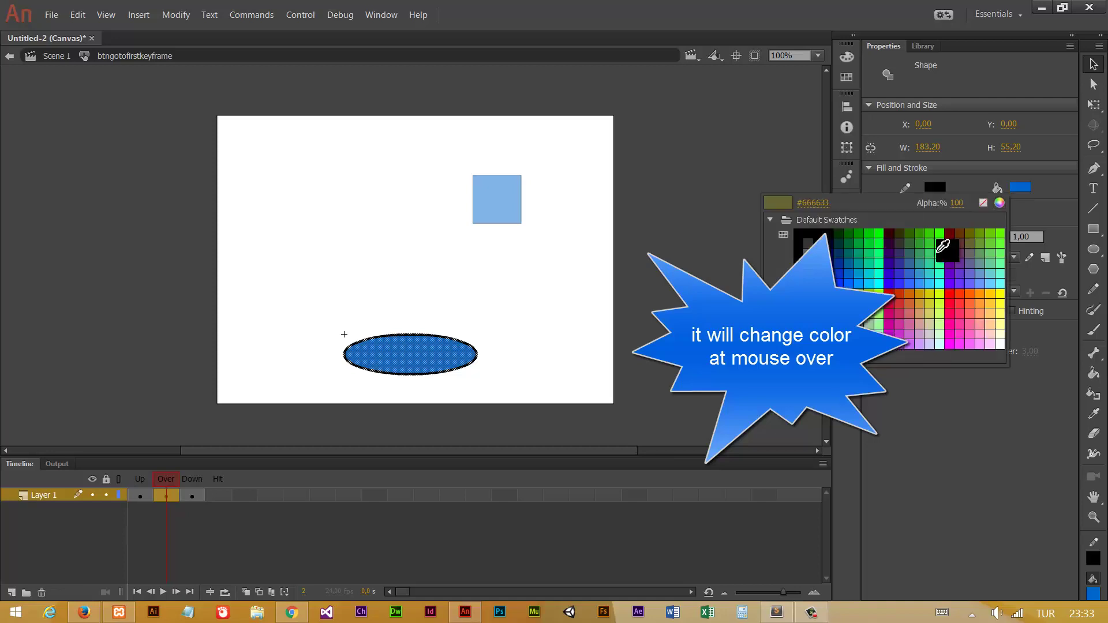
pyautogui.click(933, 282)
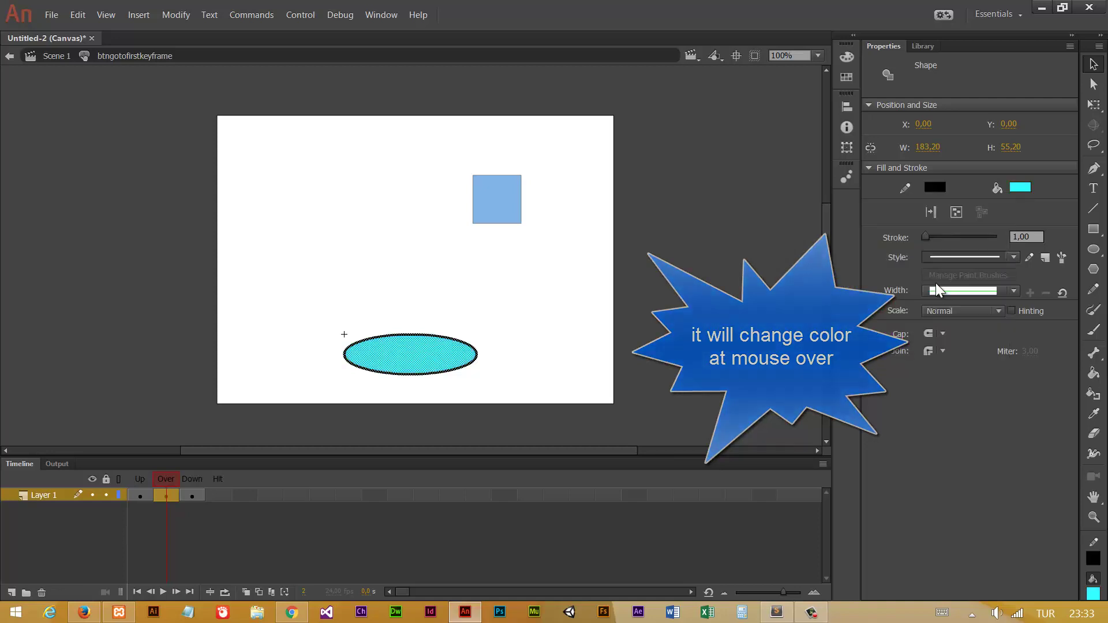
pyautogui.click(65, 62)
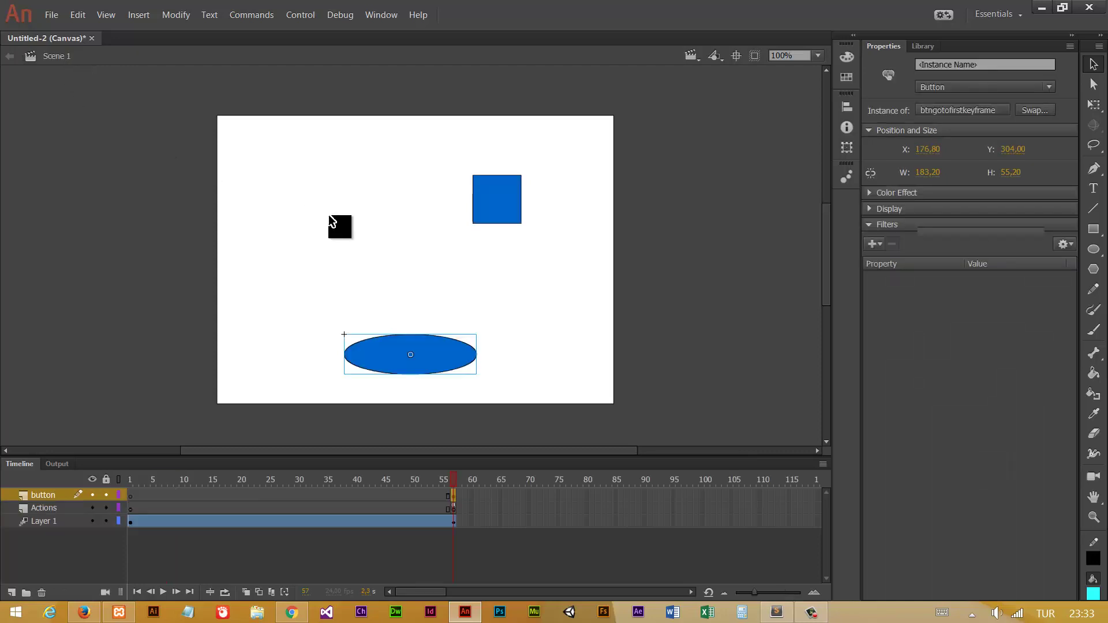
# - Apply the HTML5 Canvas Timeline Navigation snippet "Click to Go to Frame and Play" to the oval button, accepting an automatic instance name
pyautogui.click(332, 222)
pyautogui.click(435, 365)
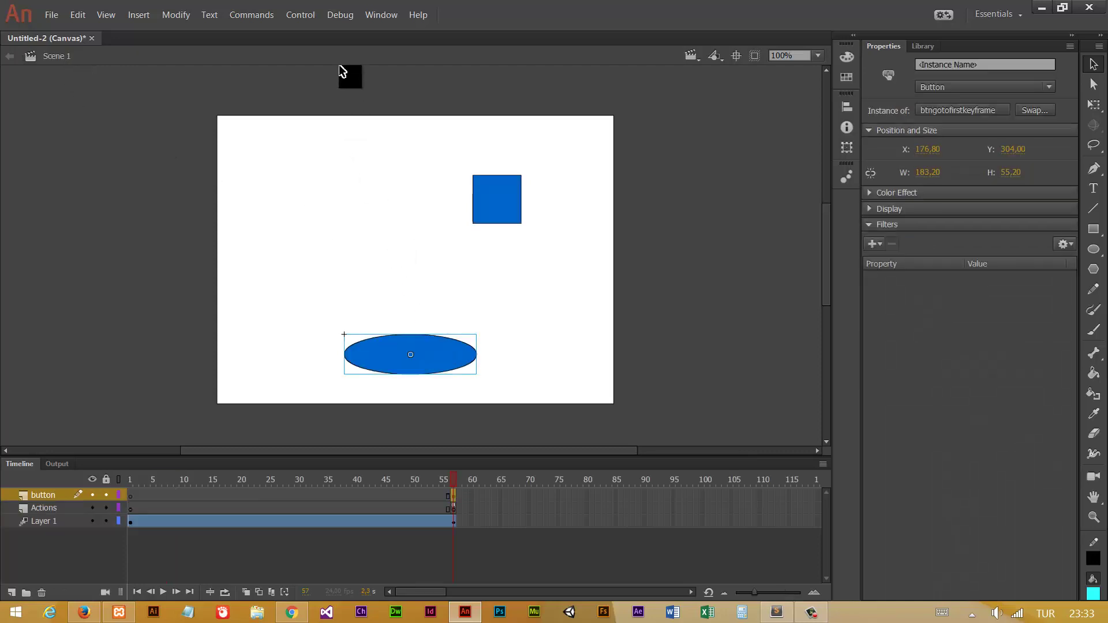
pyautogui.click(381, 15)
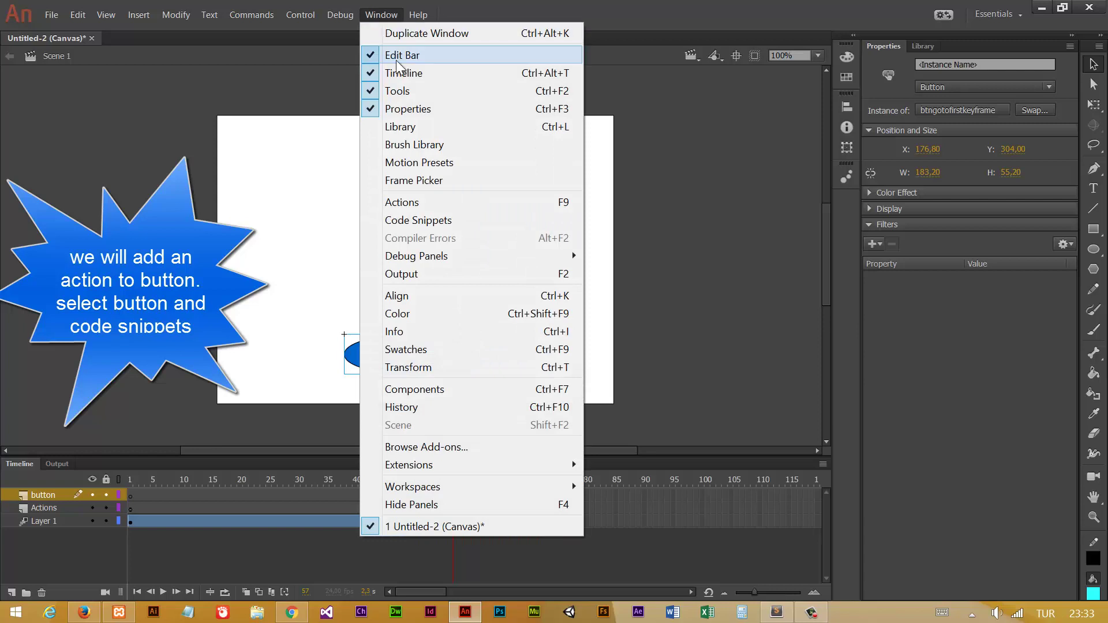
pyautogui.click(433, 221)
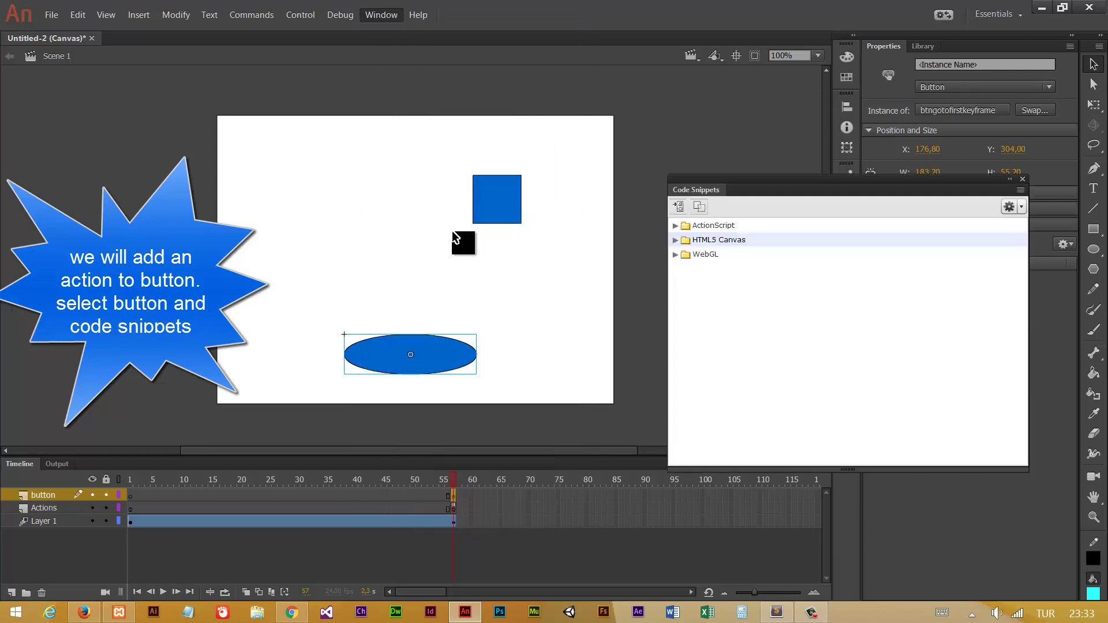
pyautogui.click(674, 239)
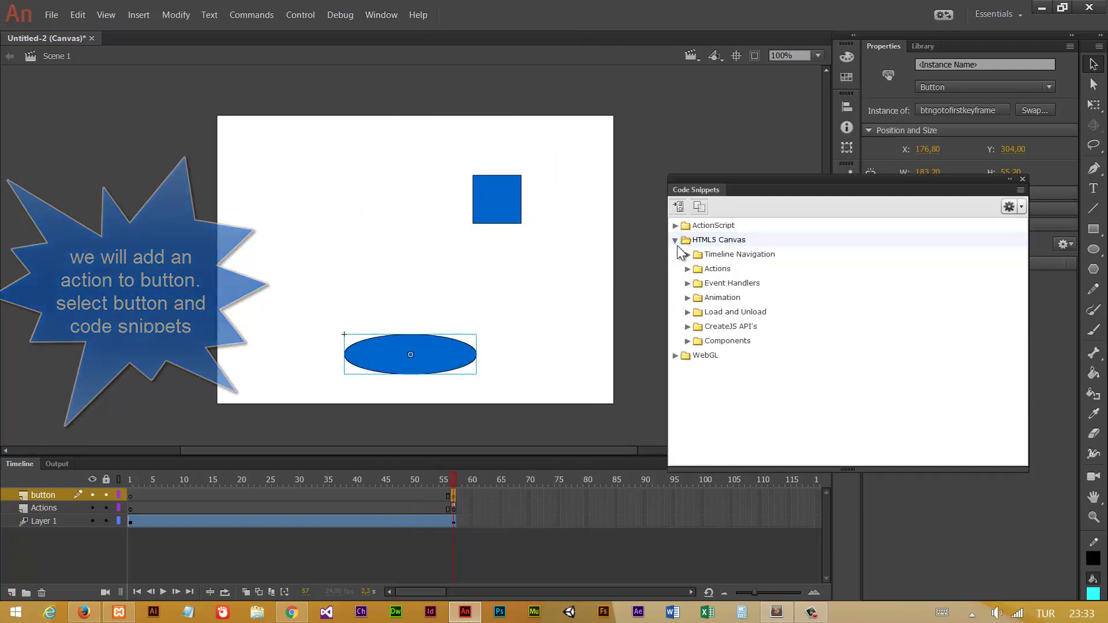
pyautogui.click(688, 255)
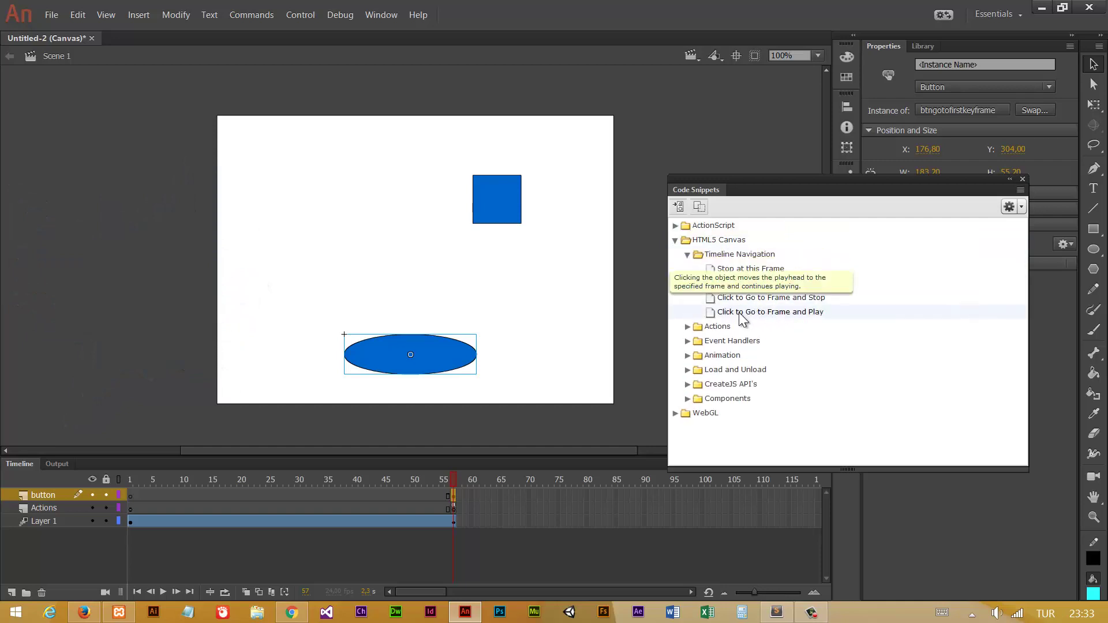
pyautogui.doubleClick(772, 313)
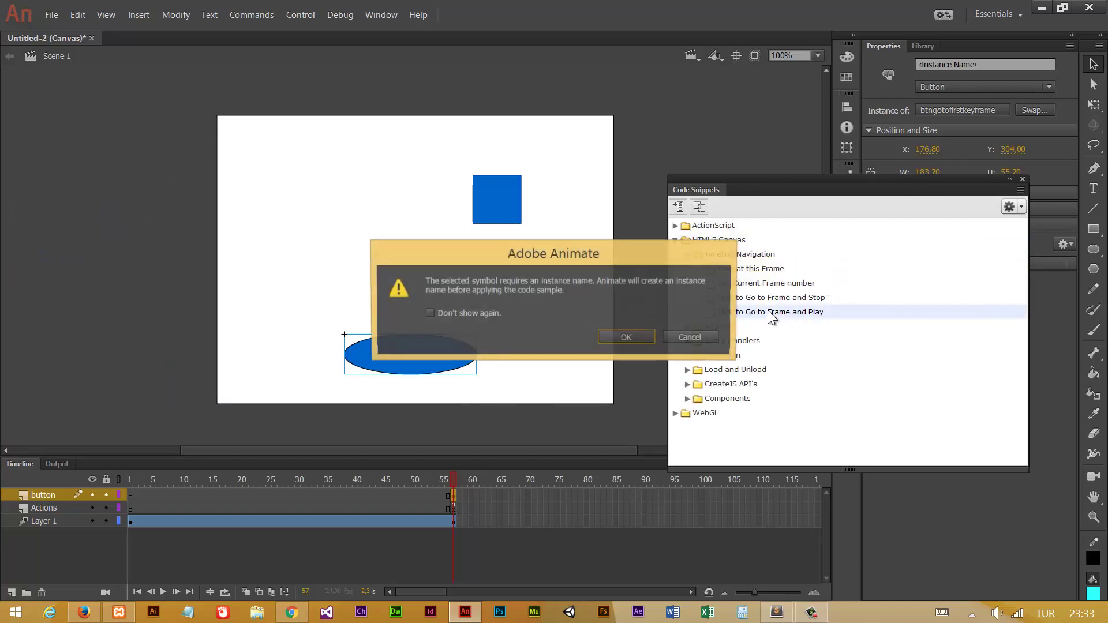
pyautogui.click(626, 338)
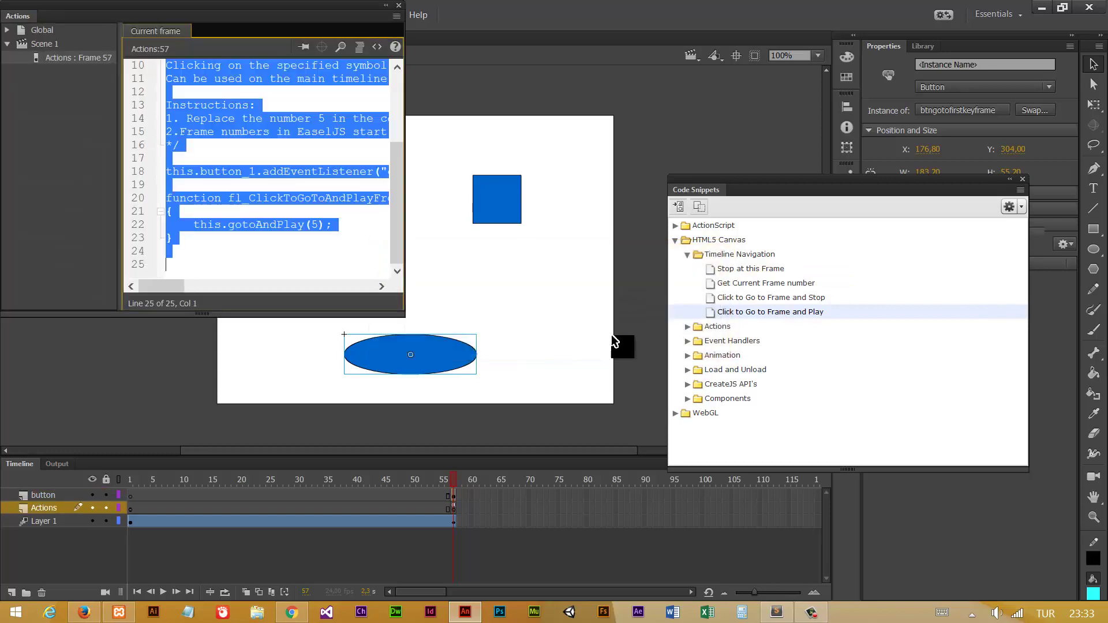
# - Set the frame number in the button's gotoAndPlay call to 1, enlarge the Actions window to check the code, and close it
pyautogui.click(306, 227)
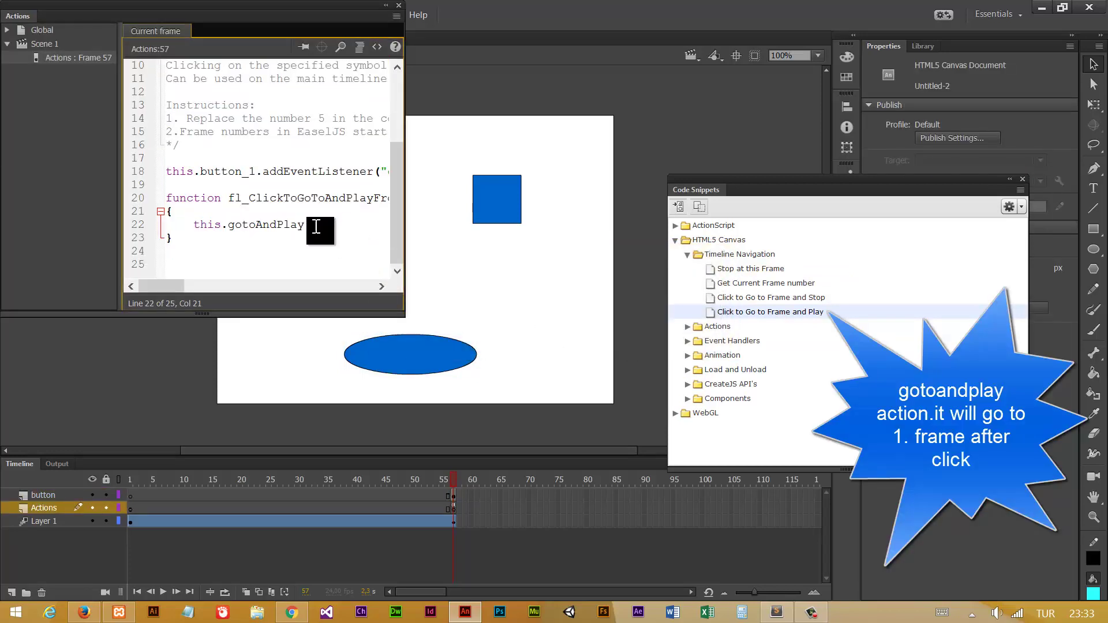
pyautogui.doubleClick(314, 225)
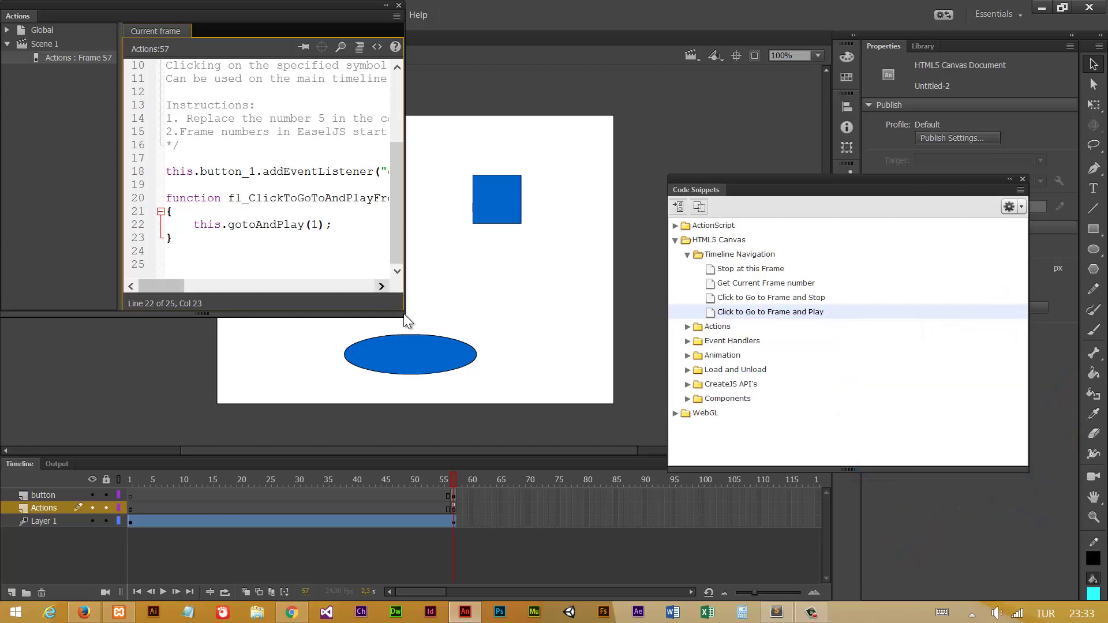
pyautogui.moveTo(404, 313); pyautogui.dragTo(599, 402)
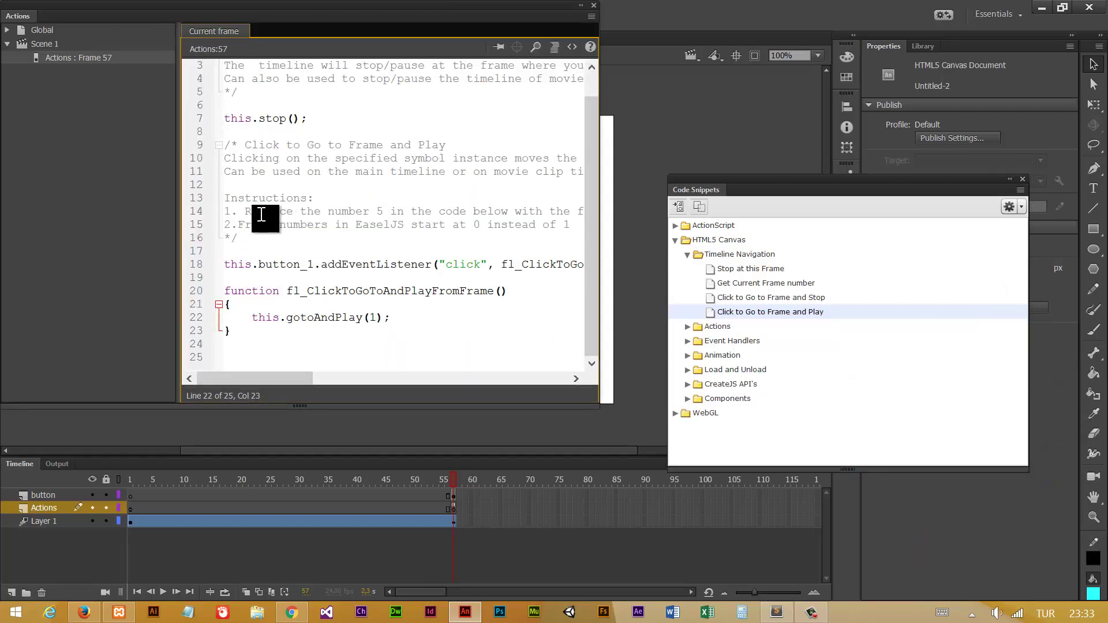
pyautogui.moveTo(250, 212); pyautogui.dragTo(317, 198)
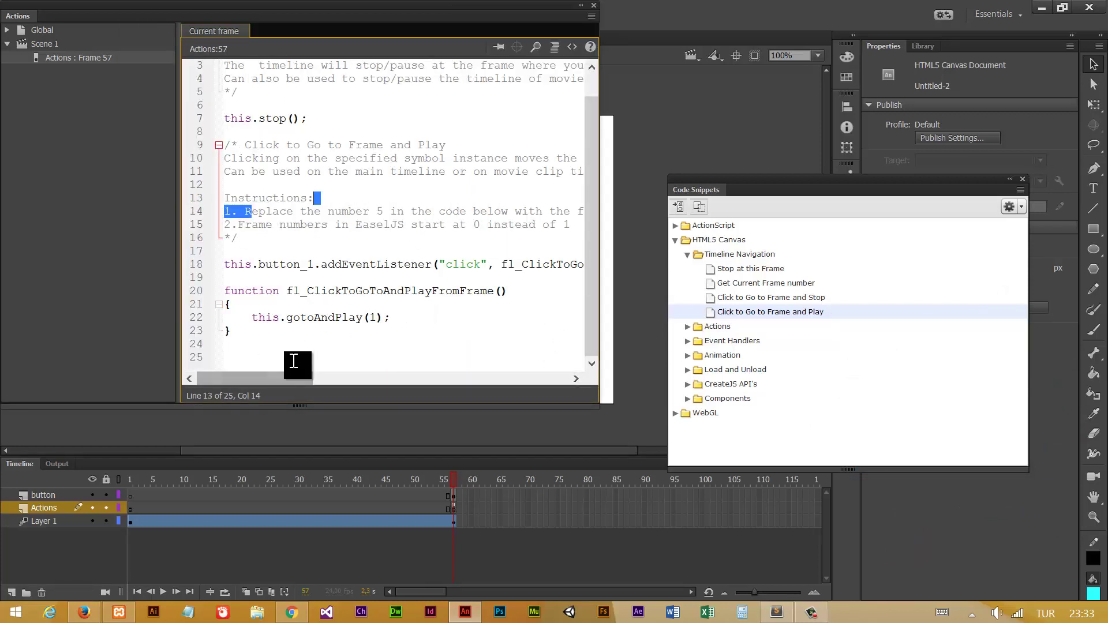
pyautogui.moveTo(288, 373)
pyautogui.mouseDown()
pyautogui.moveTo(365, 378)
pyautogui.moveTo(272, 376)
pyautogui.mouseUp()
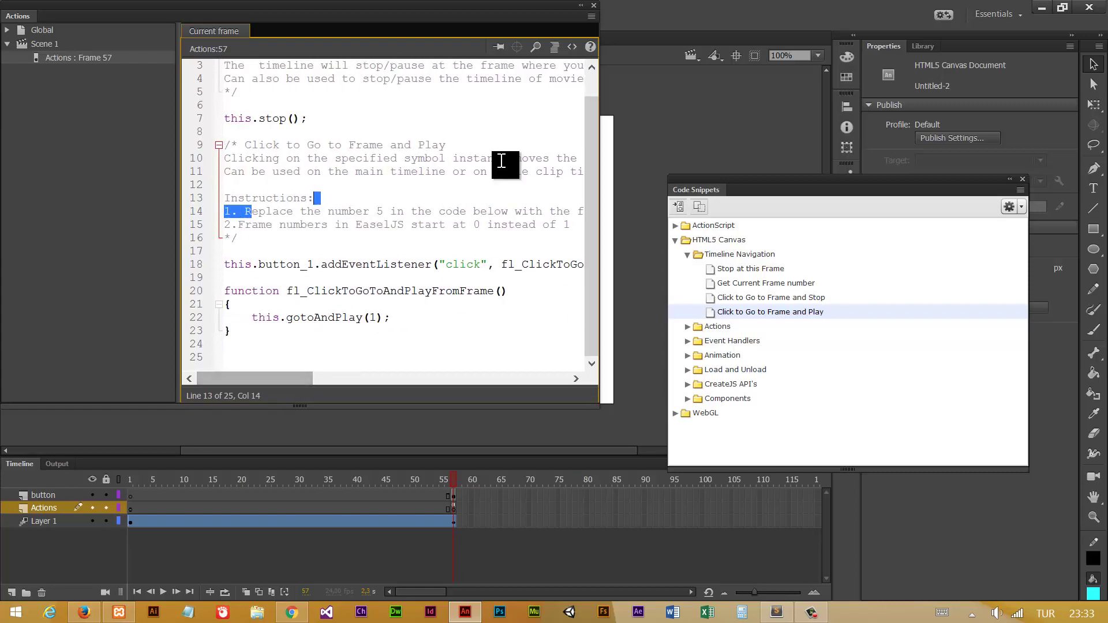
pyautogui.click(594, 6)
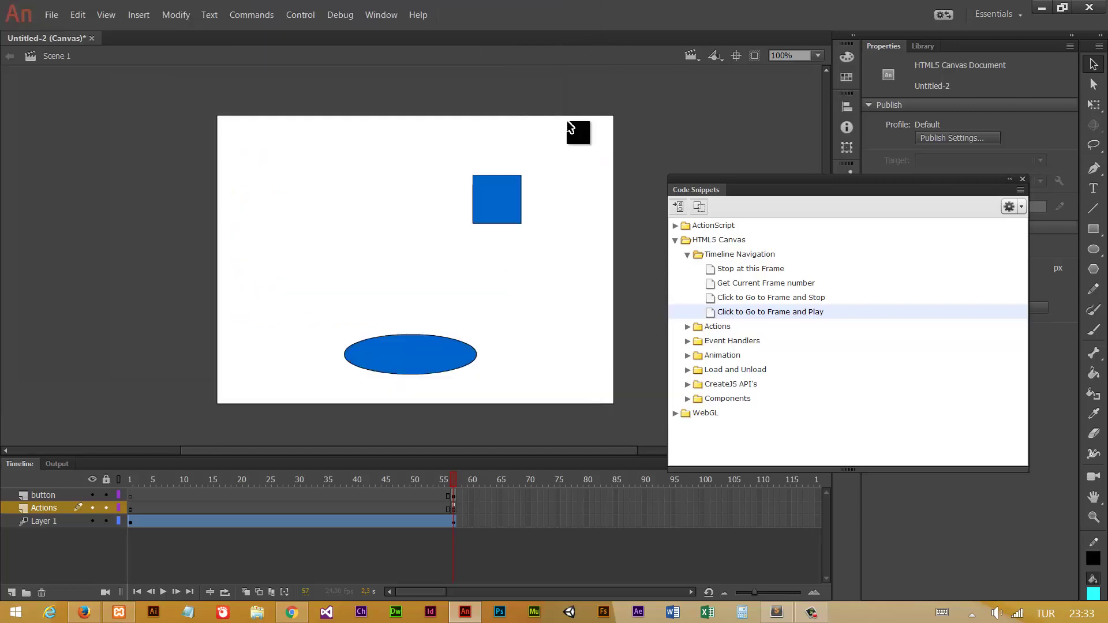
# - Test the movie in the browser and replay the animation twice with the oval button
pyautogui.click(299, 13)
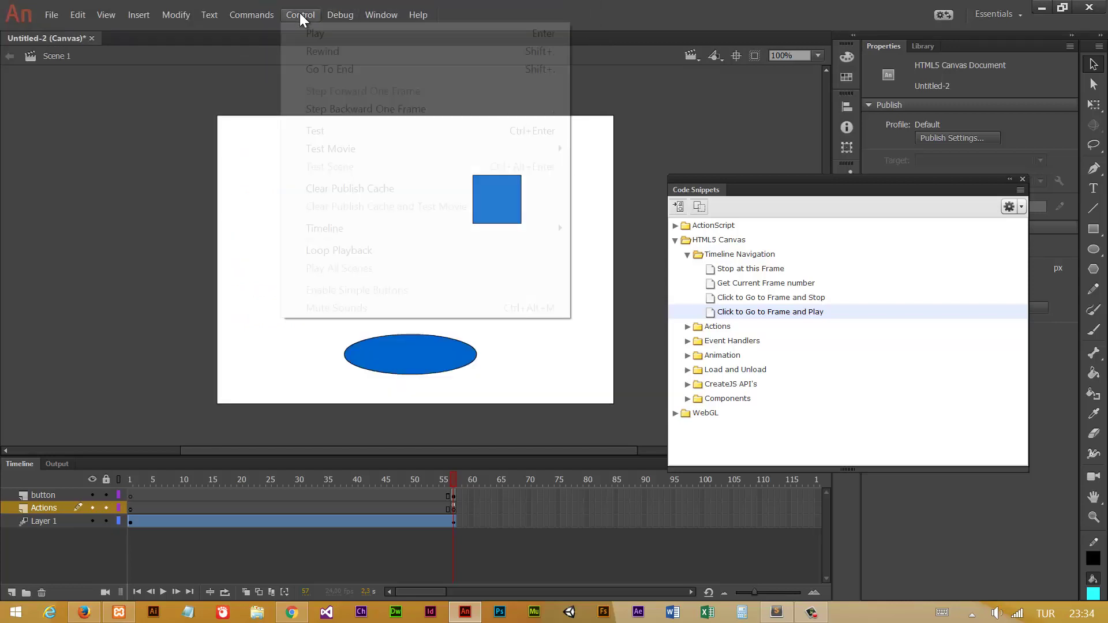
pyautogui.click(353, 133)
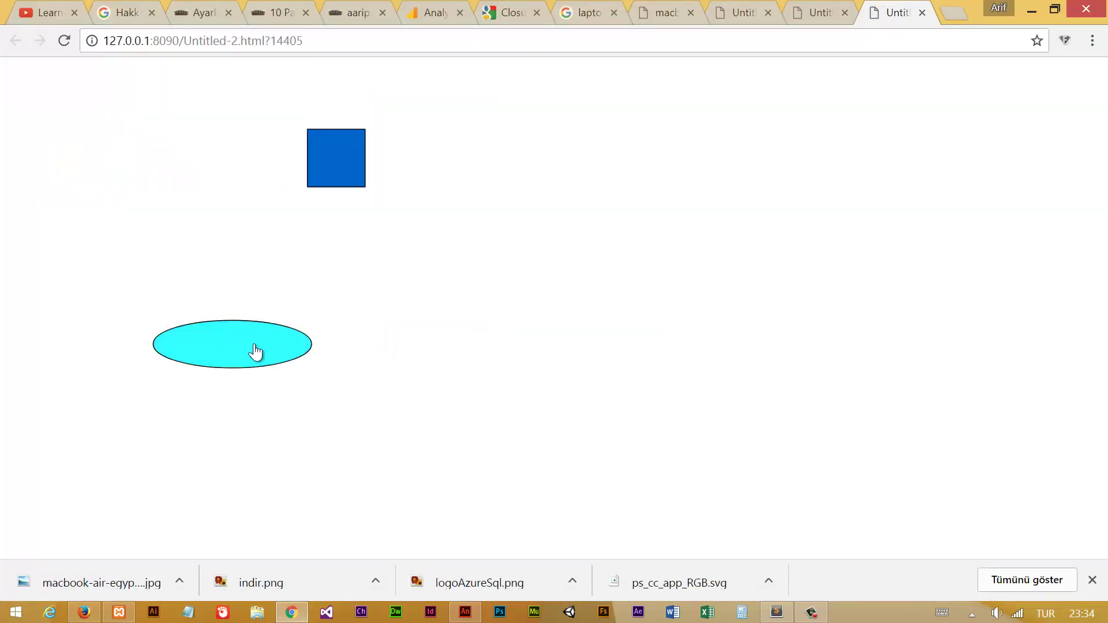
pyautogui.click(246, 348)
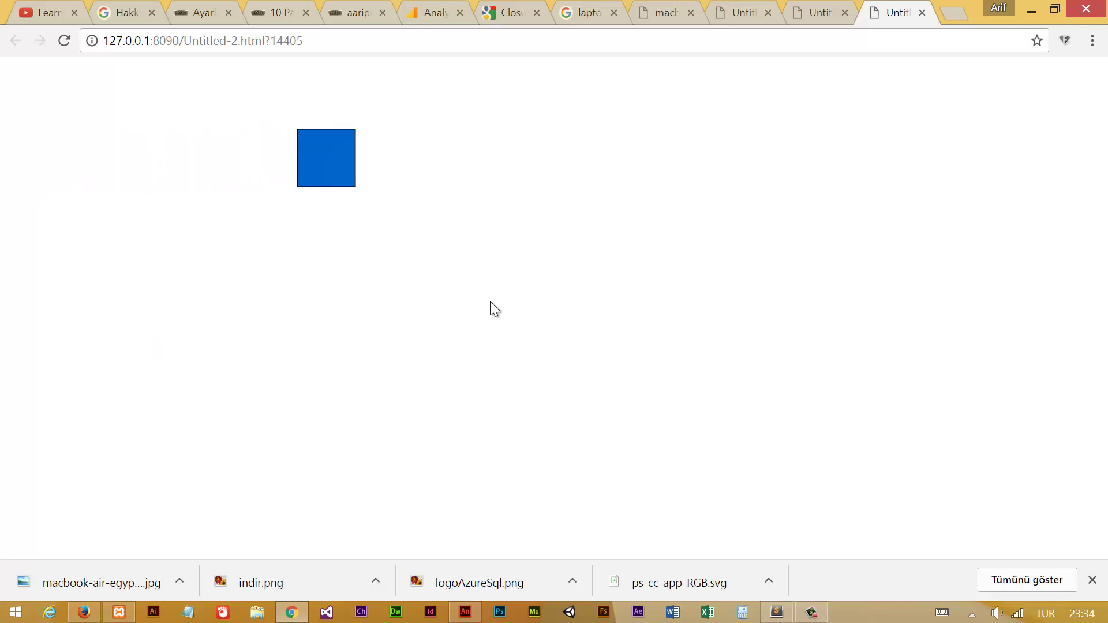
pyautogui.click(254, 345)
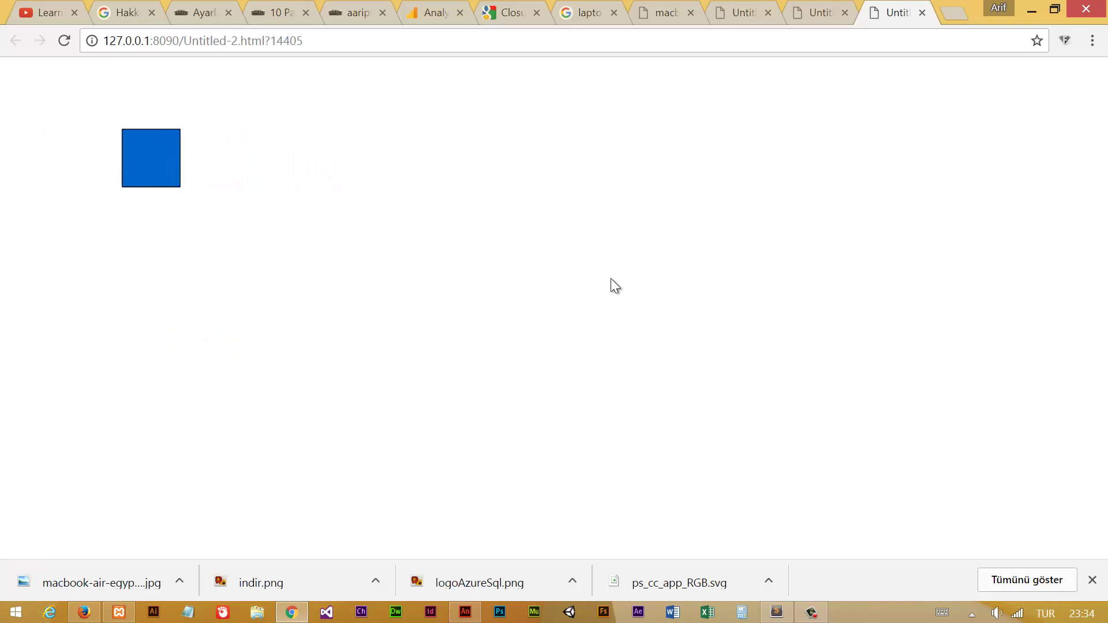